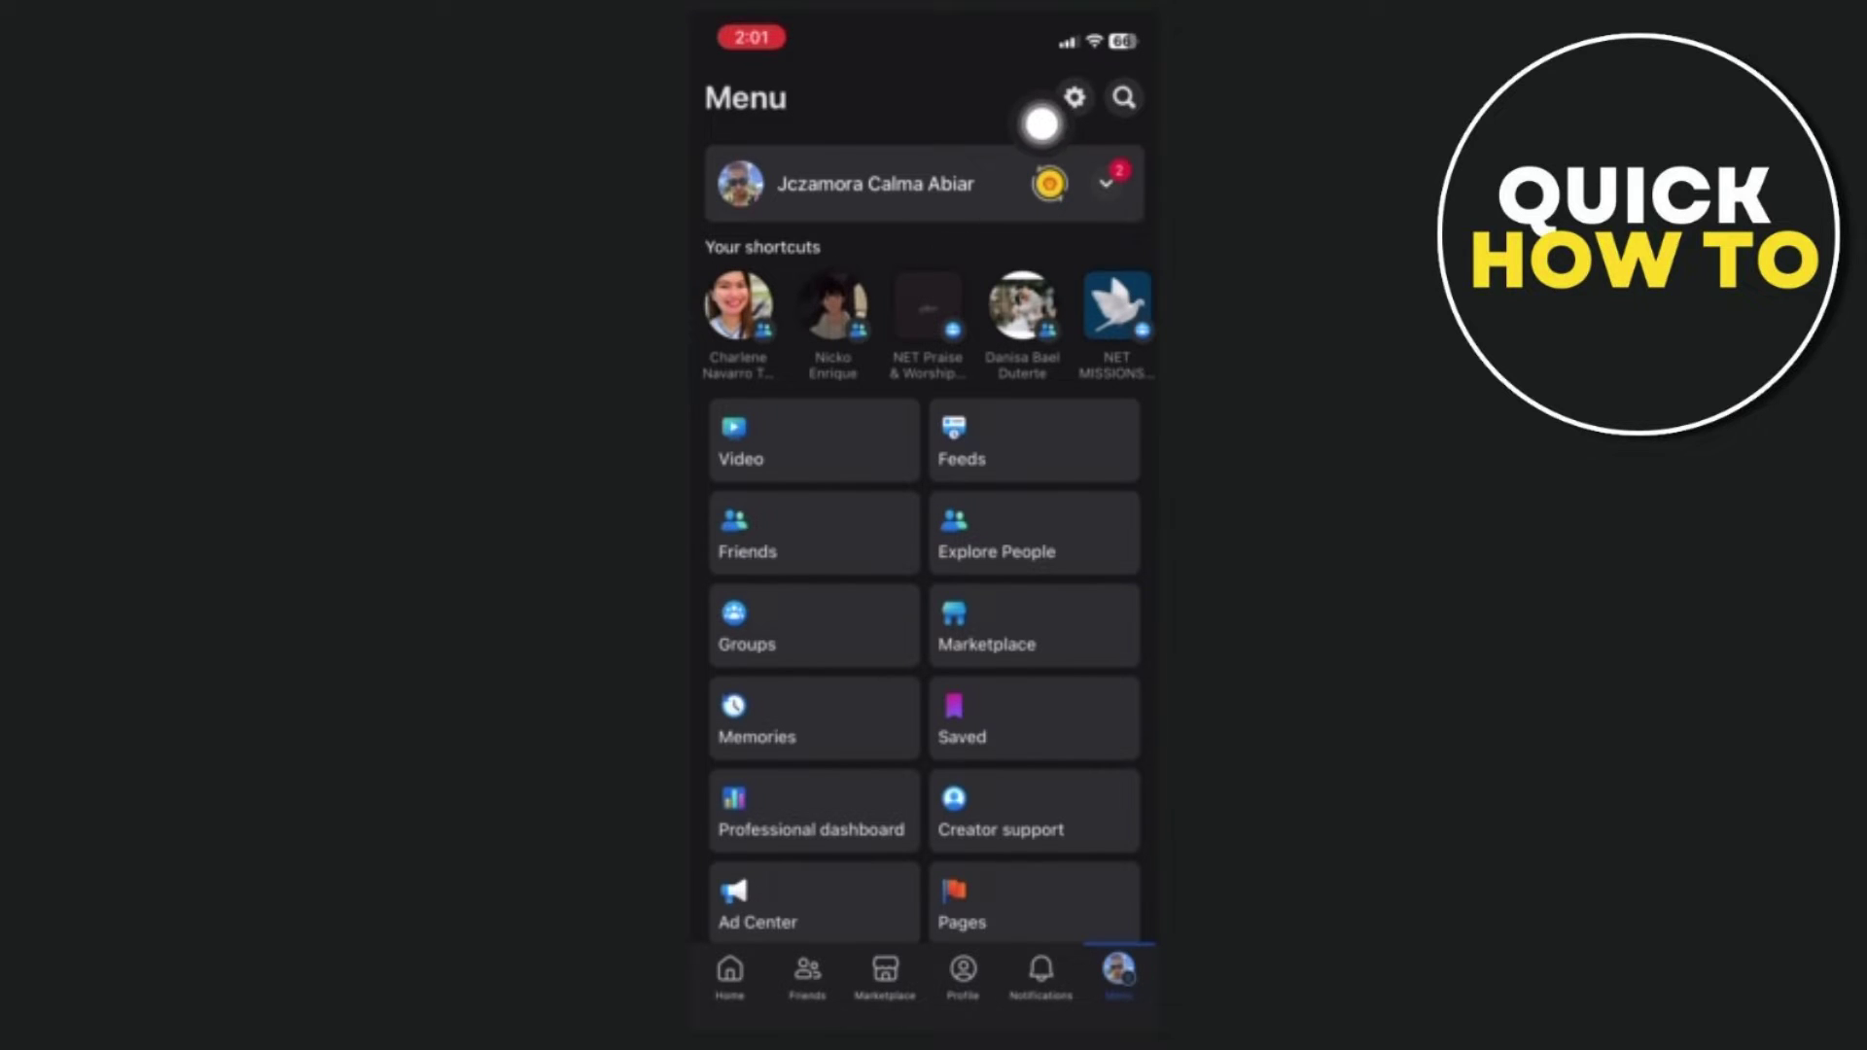
Step: Open Settings & privacy from the Menu's gear icon and scroll to Your activity
{"action": "left_click", "coordinate": [1062, 96]}
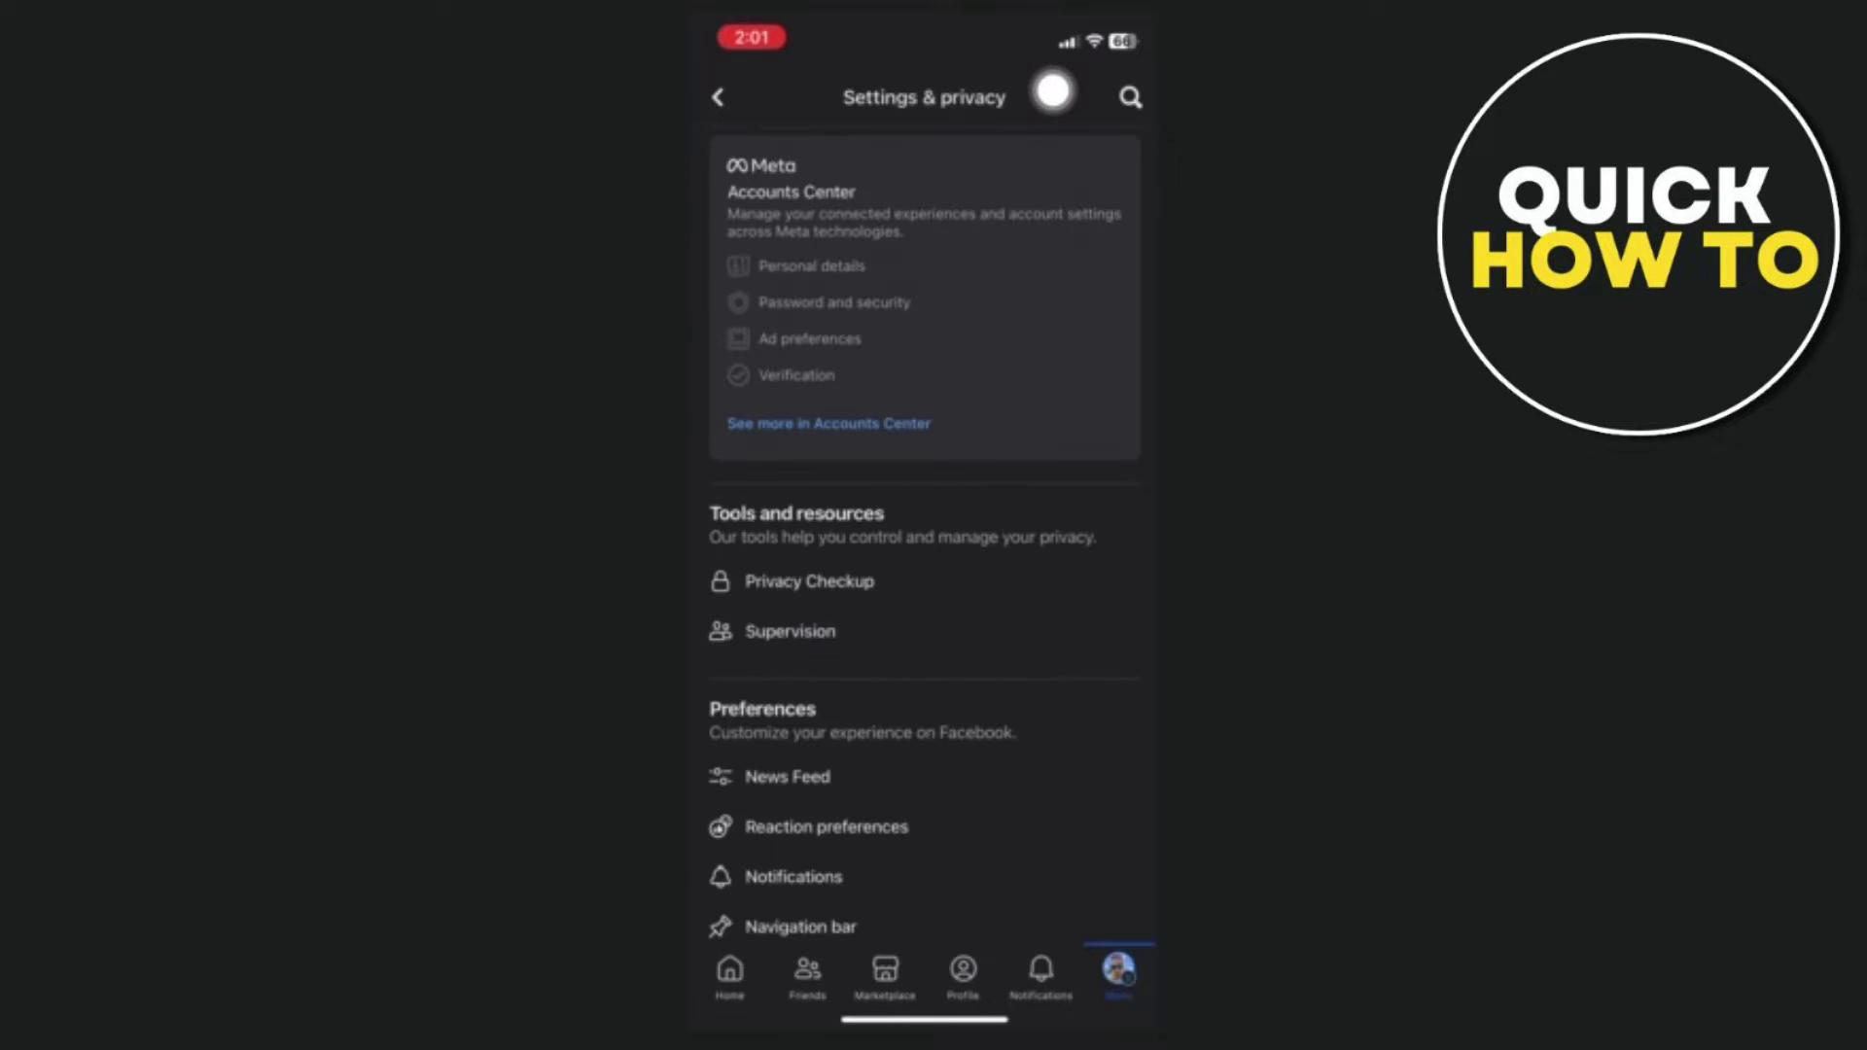
{"action": "scroll", "coordinate": [1054, 92], "scroll_direction": "down", "scroll_amount": 3}
{"action": "scroll", "coordinate": [1053, 92], "scroll_direction": "down", "scroll_amount": 3}
{"action": "scroll", "coordinate": [1053, 92], "scroll_direction": "down", "scroll_amount": 3}
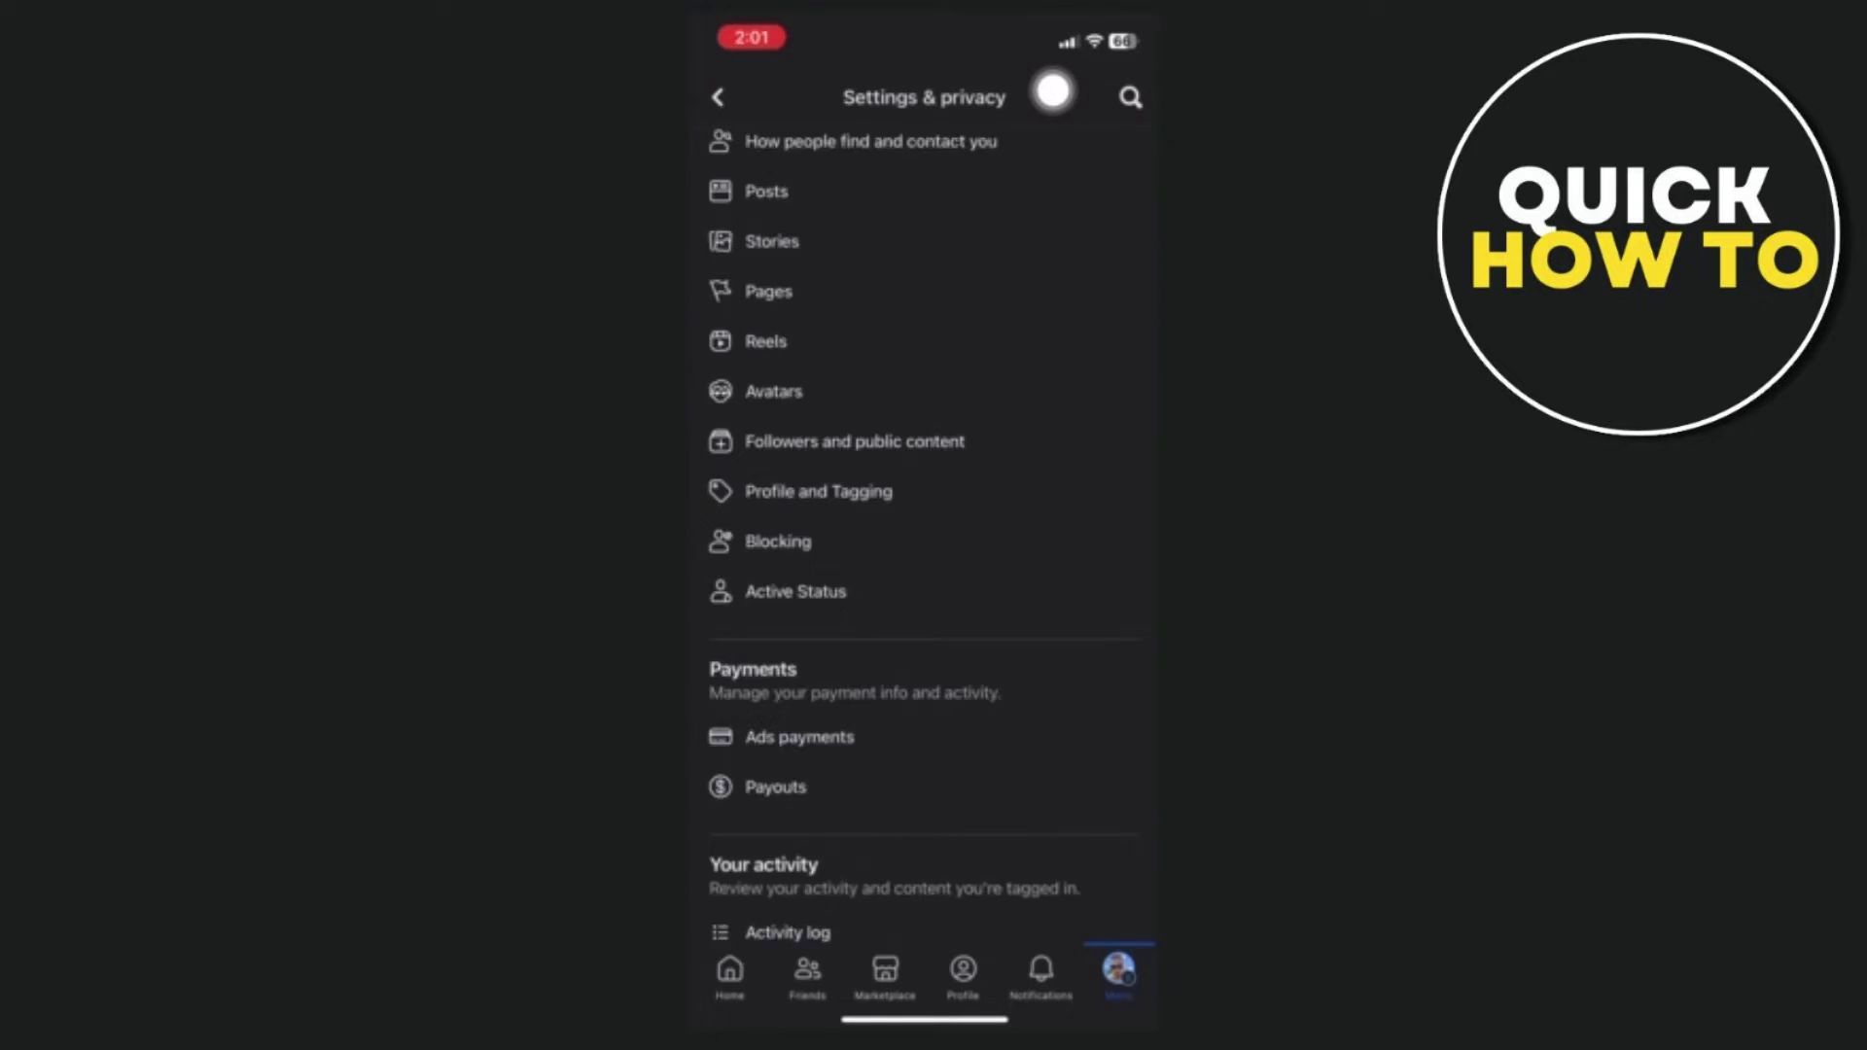
{"action": "scroll", "coordinate": [1053, 91], "scroll_direction": "down", "scroll_amount": 2}
{"action": "scroll", "coordinate": [1054, 92], "scroll_direction": "down", "scroll_amount": 2}
{"action": "scroll", "coordinate": [1054, 92], "scroll_direction": "down", "scroll_amount": 2}
{"action": "scroll", "coordinate": [1055, 92], "scroll_direction": "down", "scroll_amount": 1}
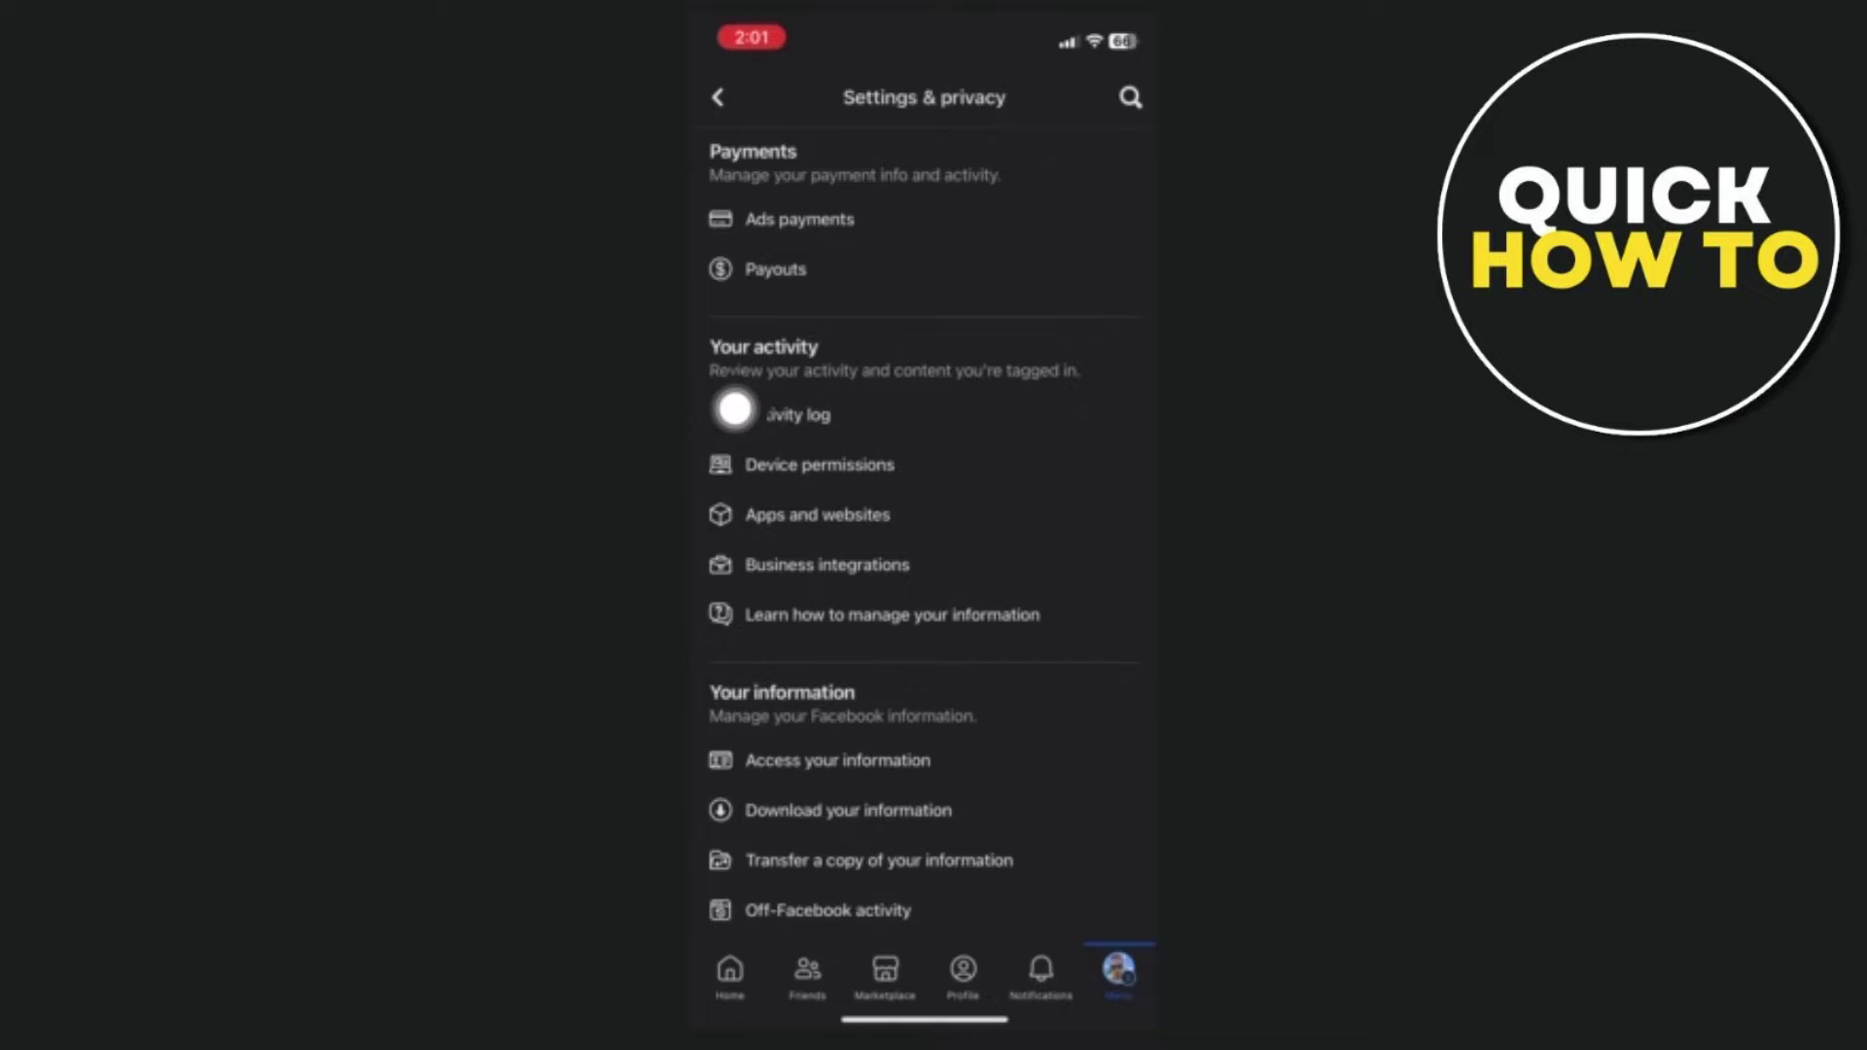
Step: Open the Activity log, then its Activity history shortcut
{"action": "left_click", "coordinate": [734, 411]}
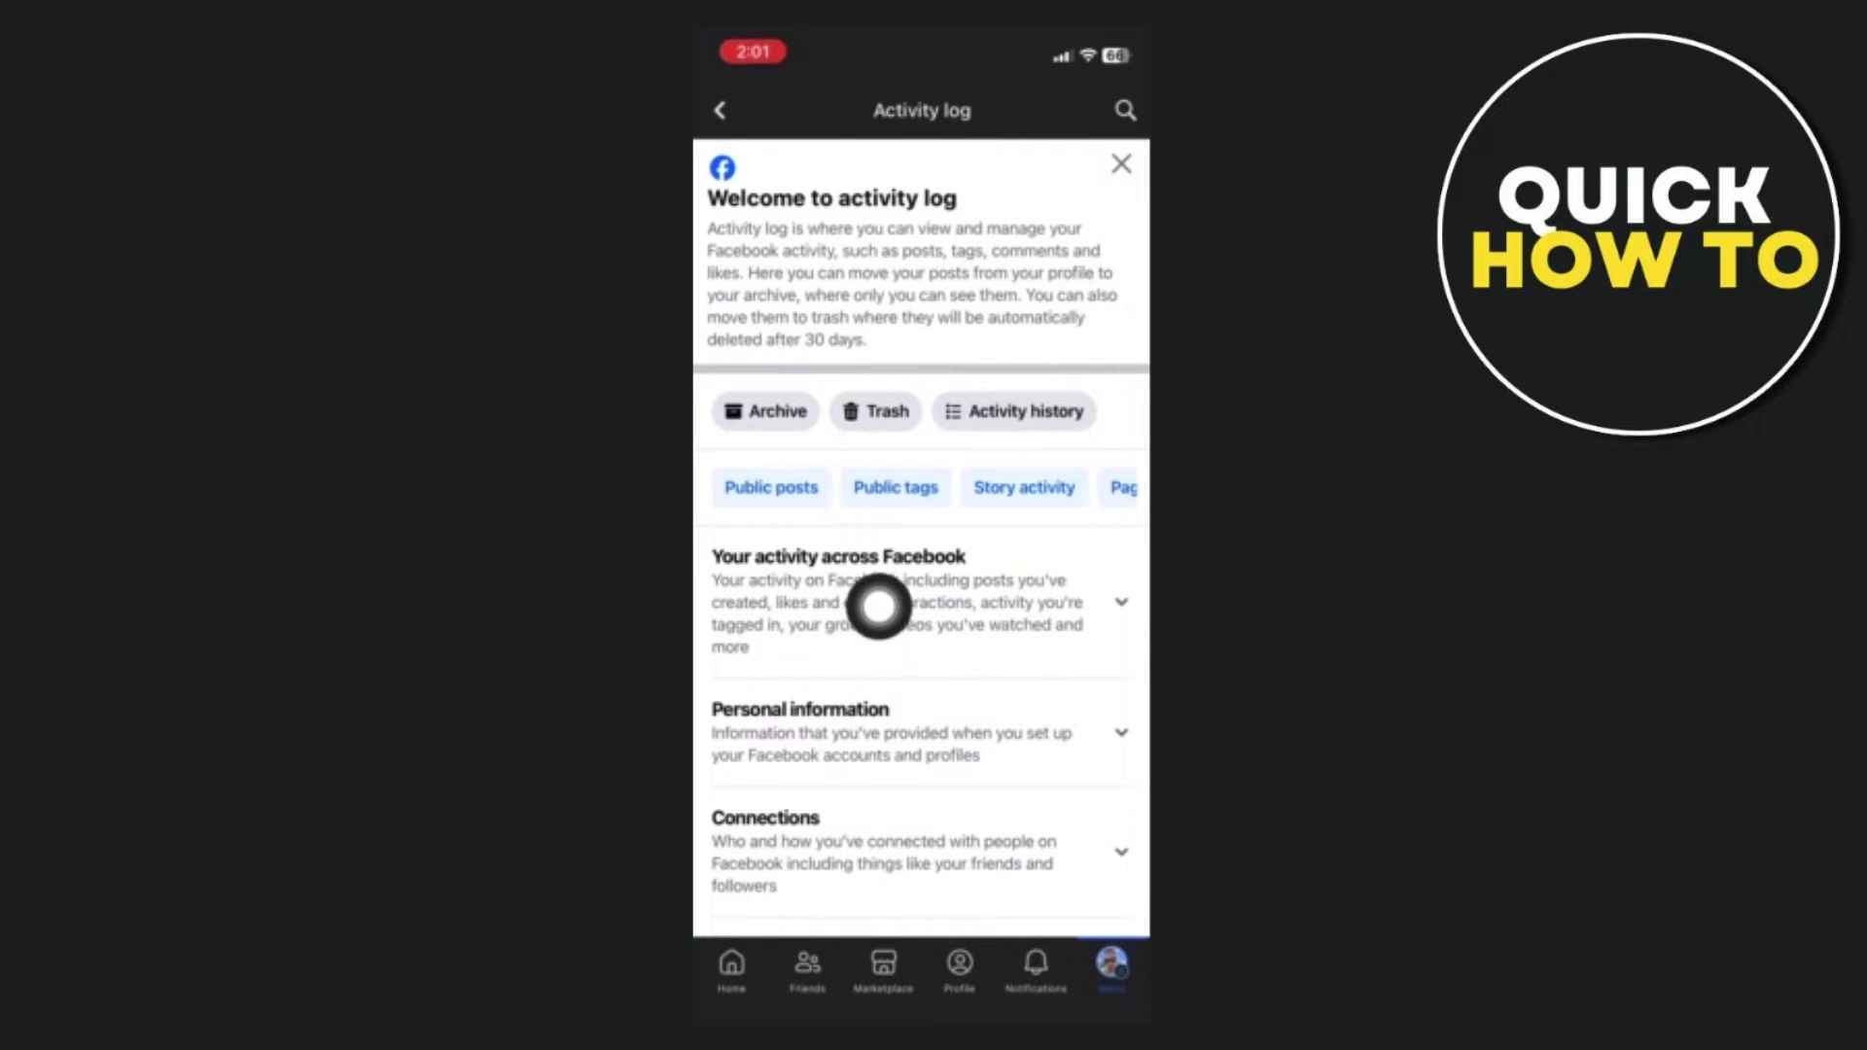
{"action": "scroll", "coordinate": [737, 559], "scroll_direction": "right", "scroll_amount": 2}
{"action": "scroll", "coordinate": [737, 559], "scroll_direction": "right", "scroll_amount": 2}
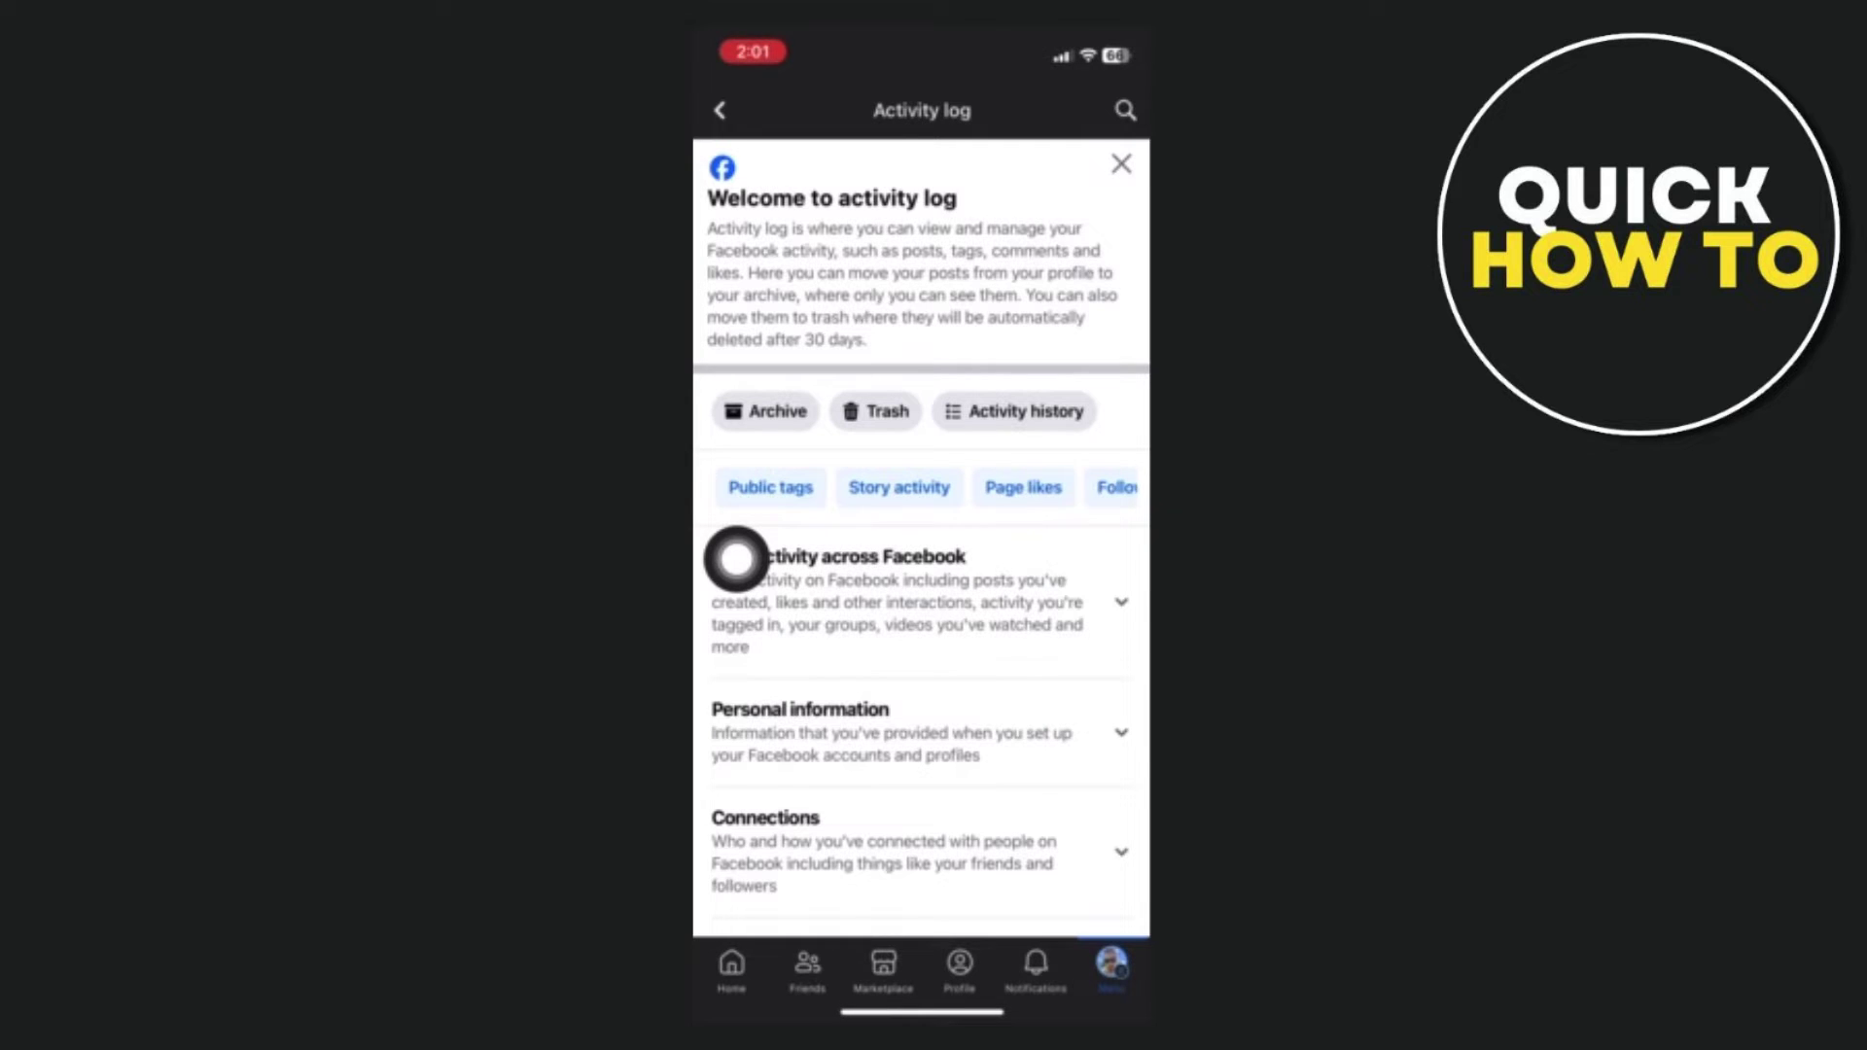
{"action": "scroll", "coordinate": [736, 560], "scroll_direction": "right", "scroll_amount": 2}
{"action": "scroll", "coordinate": [737, 558], "scroll_direction": "right", "scroll_amount": 2}
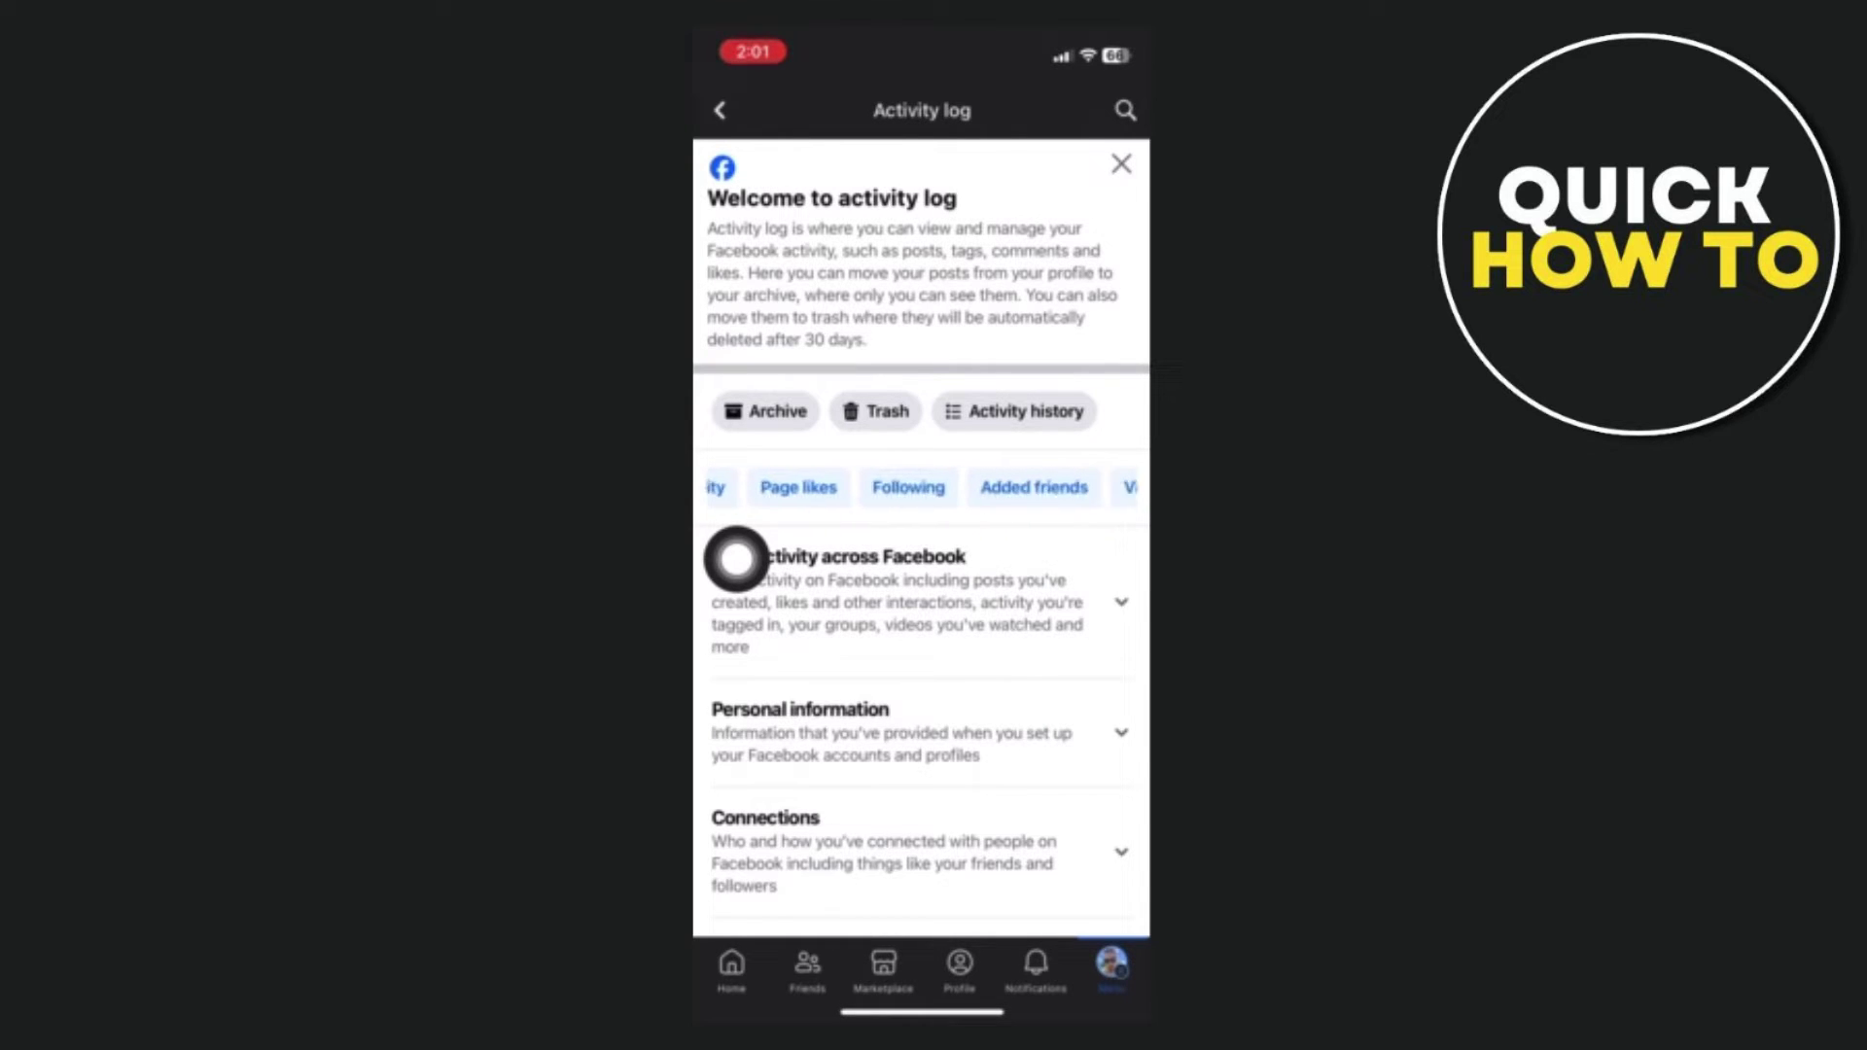
{"action": "scroll", "coordinate": [737, 558], "scroll_direction": "right", "scroll_amount": 2}
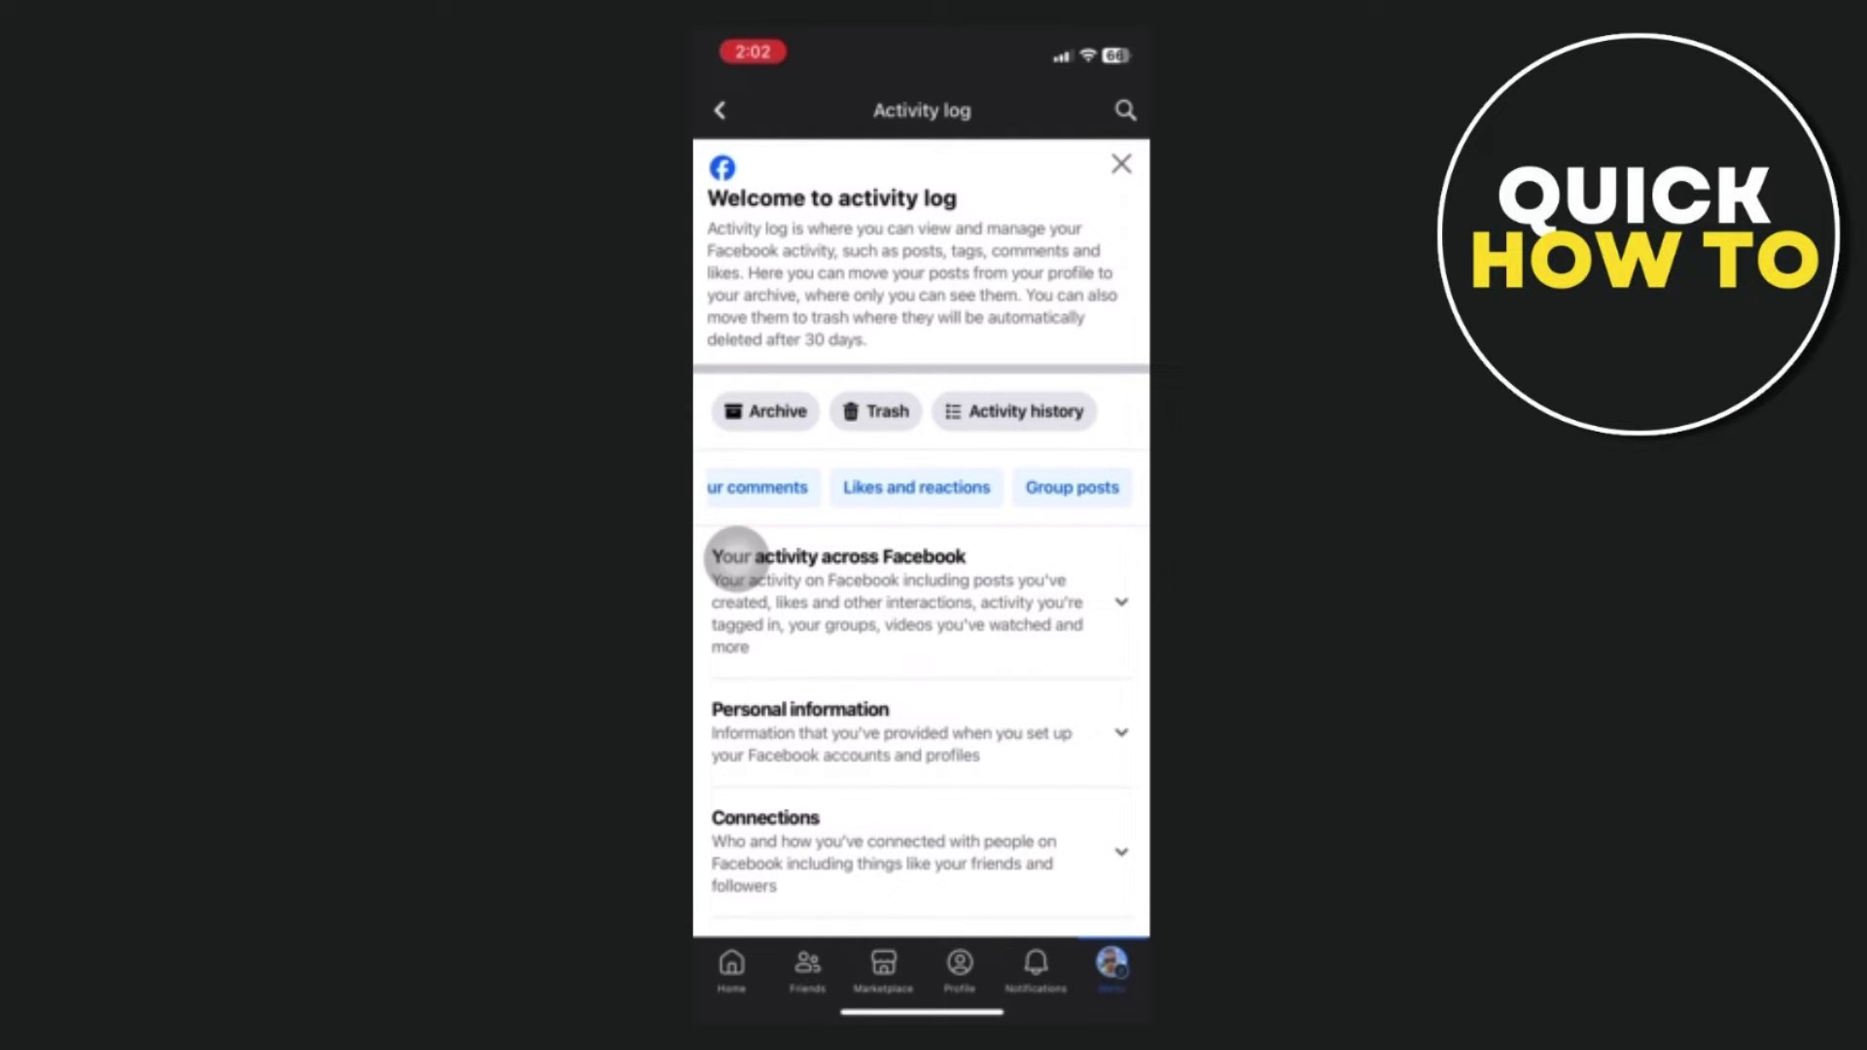
{"action": "left_click", "coordinate": [875, 415]}
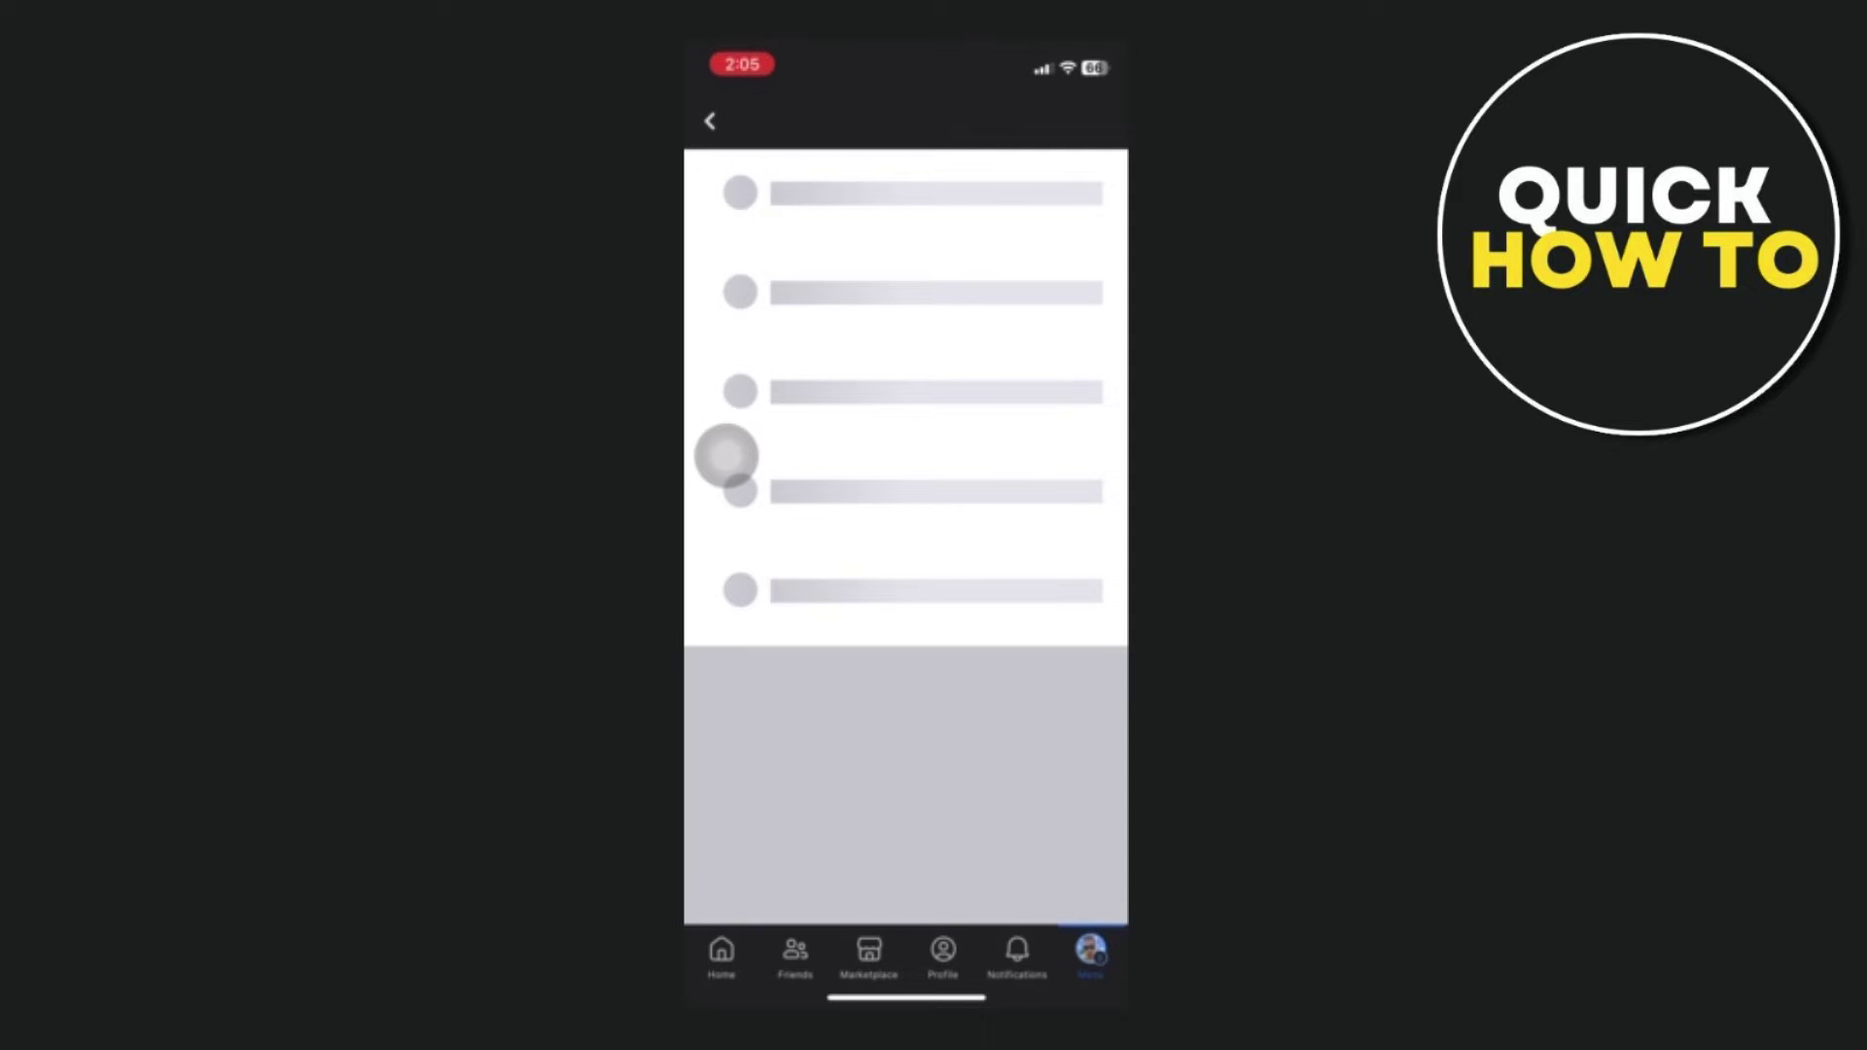
{"action": "scroll", "coordinate": [905, 584], "scroll_direction": "down", "scroll_amount": 10}
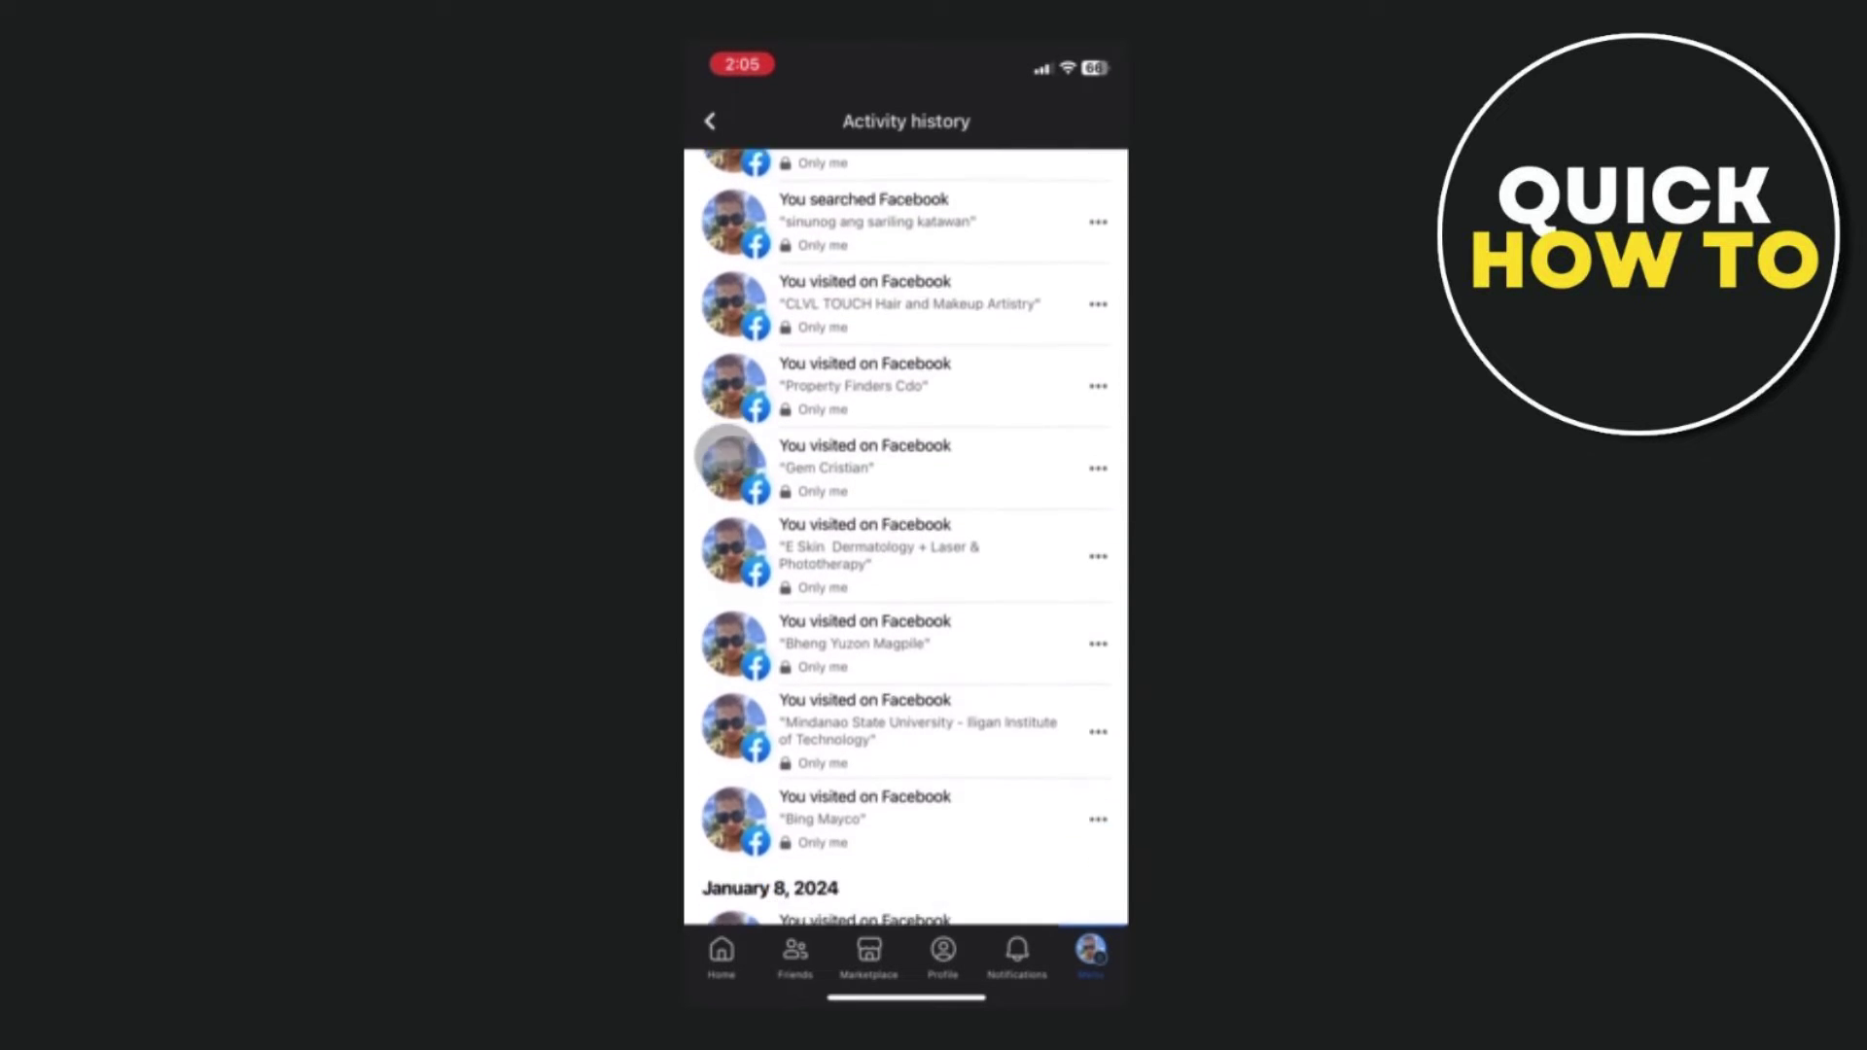
{"action": "scroll", "coordinate": [730, 457], "scroll_direction": "down", "scroll_amount": 3}
{"action": "scroll", "coordinate": [730, 457], "scroll_direction": "down", "scroll_amount": 3}
{"action": "scroll", "coordinate": [731, 457], "scroll_direction": "down", "scroll_amount": 3}
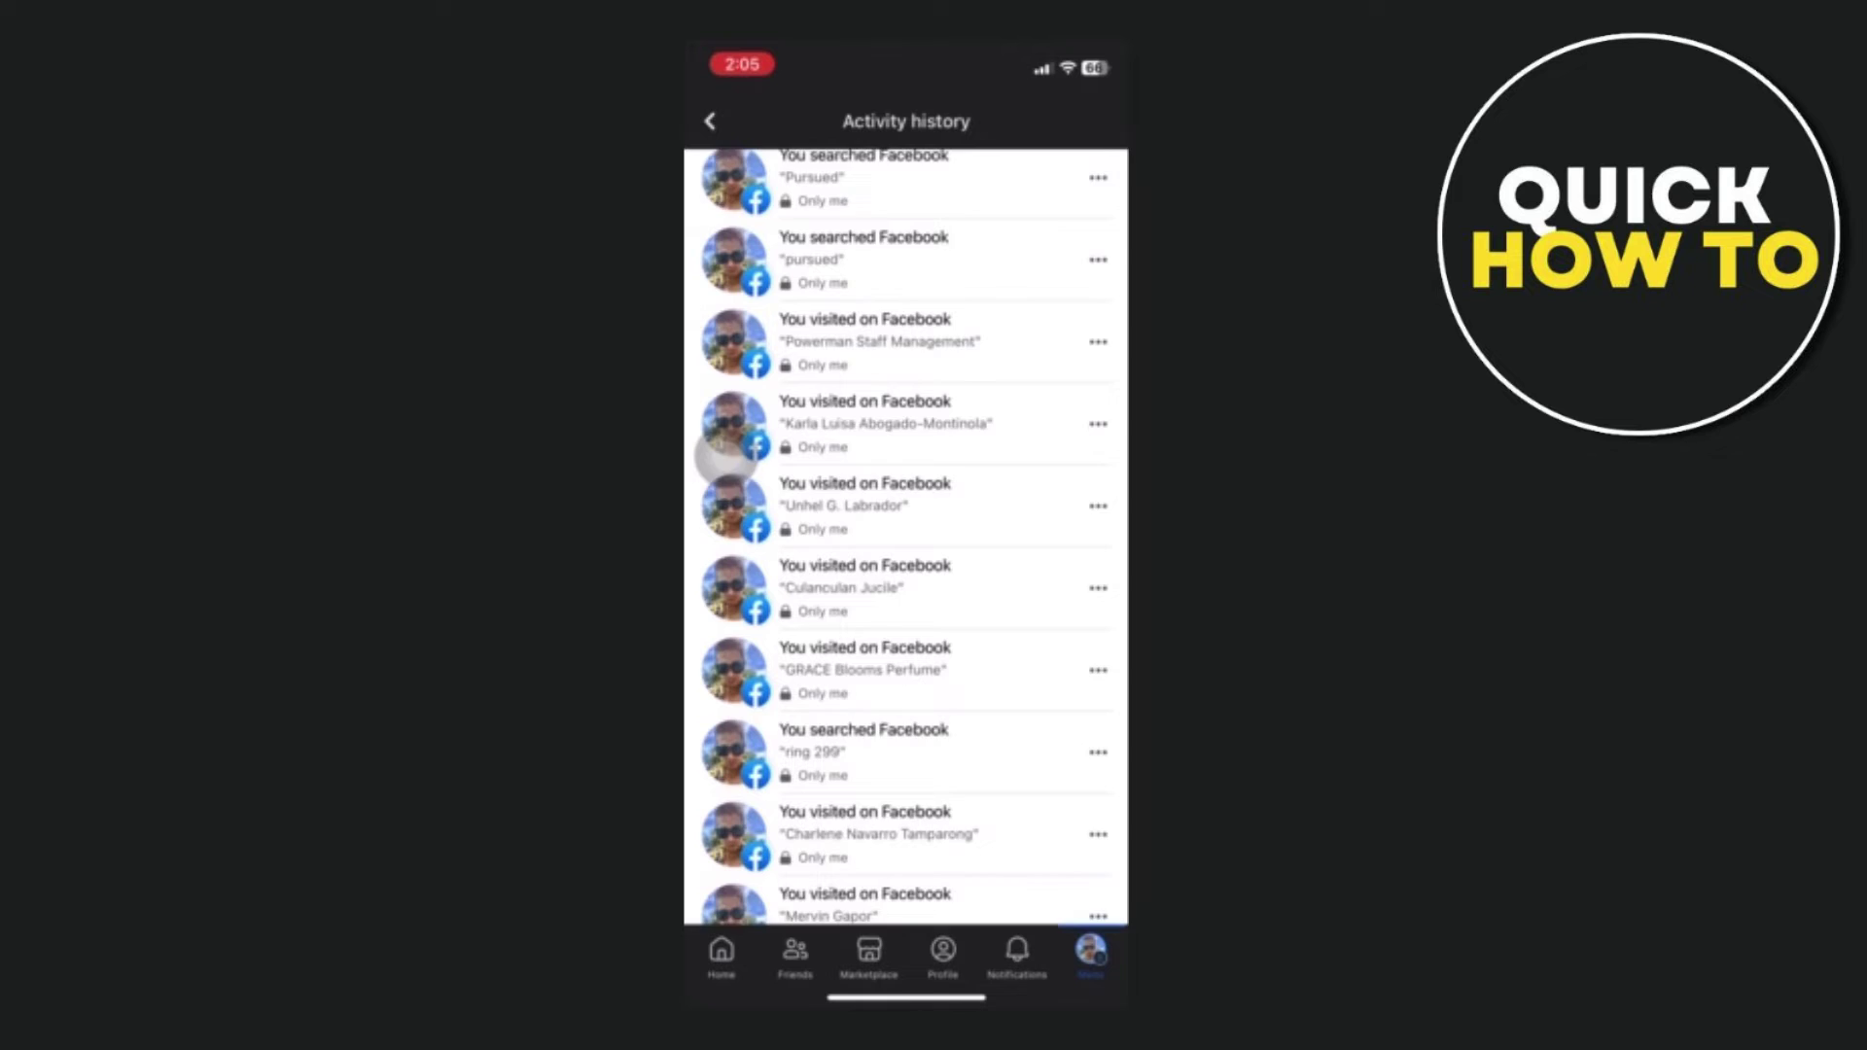
{"action": "scroll", "coordinate": [729, 456], "scroll_direction": "down", "scroll_amount": 3}
{"action": "scroll", "coordinate": [730, 457], "scroll_direction": "down", "scroll_amount": 3}
{"action": "scroll", "coordinate": [730, 457], "scroll_direction": "down", "scroll_amount": 2}
{"action": "scroll", "coordinate": [730, 457], "scroll_direction": "down", "scroll_amount": 3}
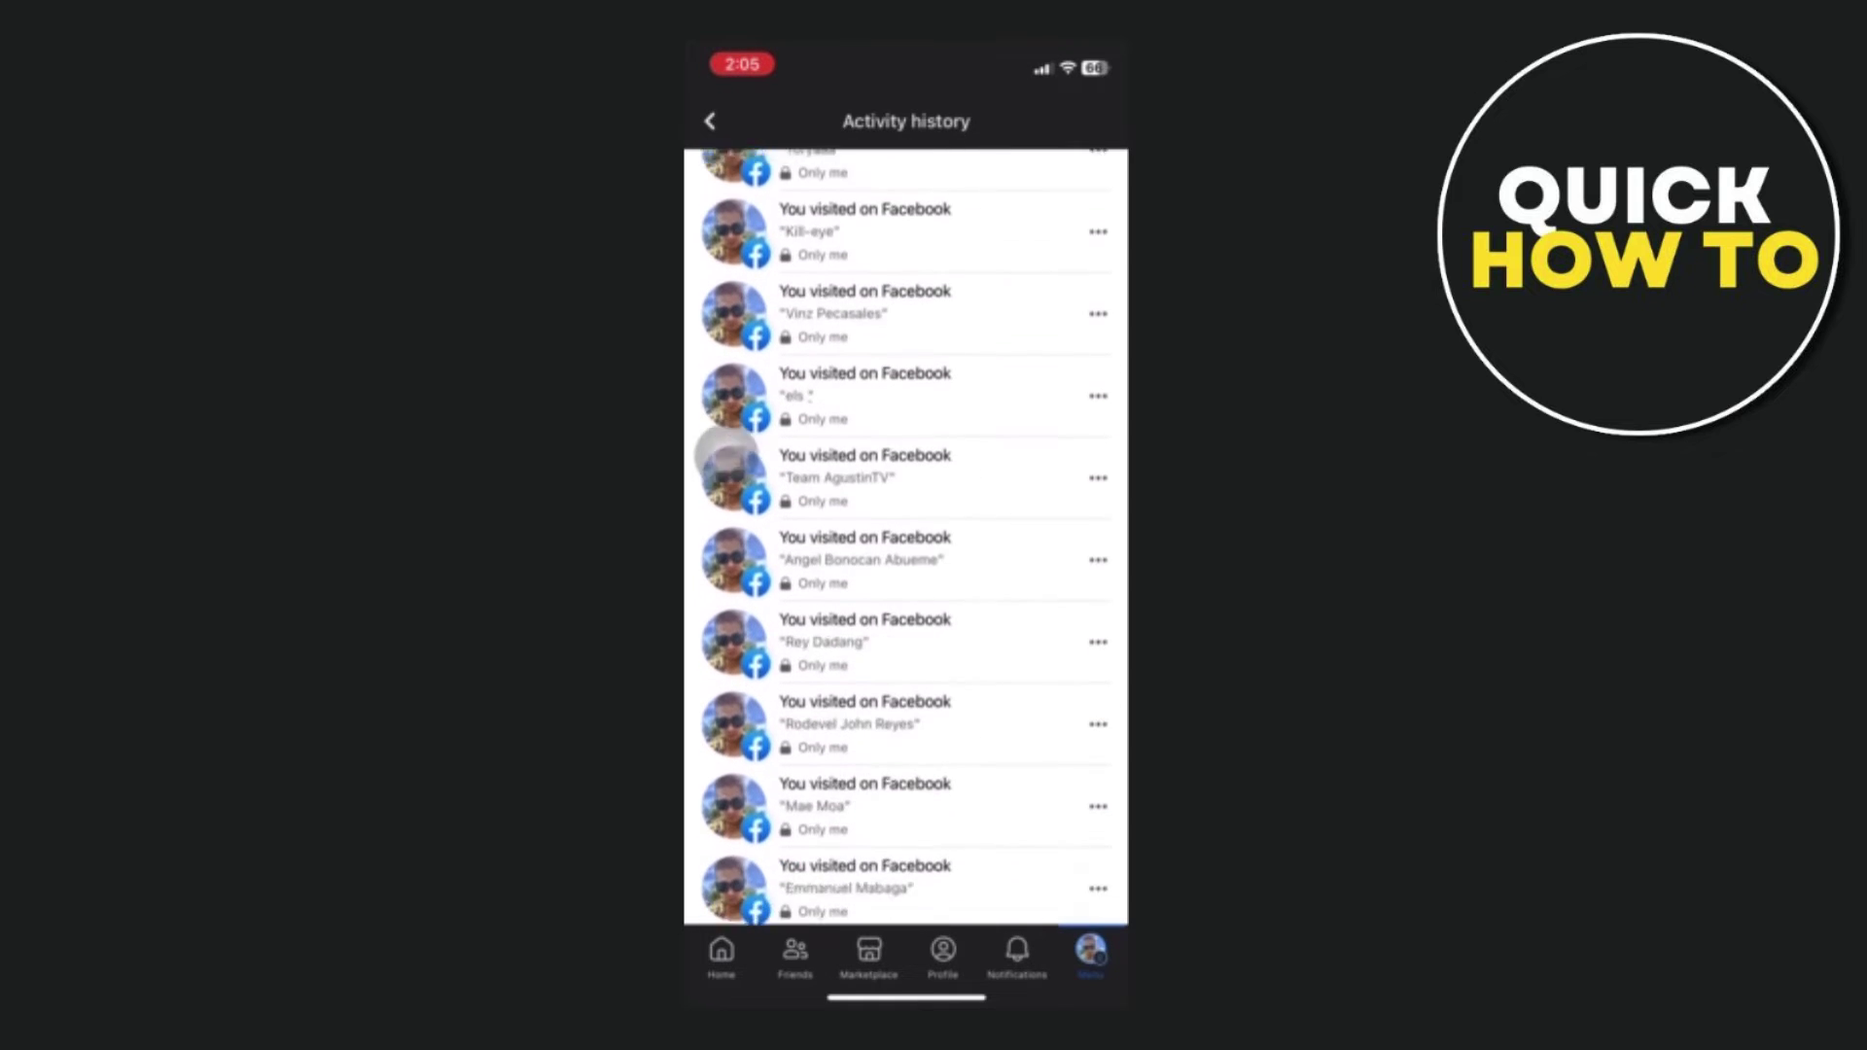
{"action": "scroll", "coordinate": [730, 456], "scroll_direction": "up", "scroll_amount": 3}
{"action": "scroll", "coordinate": [730, 456], "scroll_direction": "down", "scroll_amount": 3}
{"action": "scroll", "coordinate": [729, 457], "scroll_direction": "down", "scroll_amount": 1}
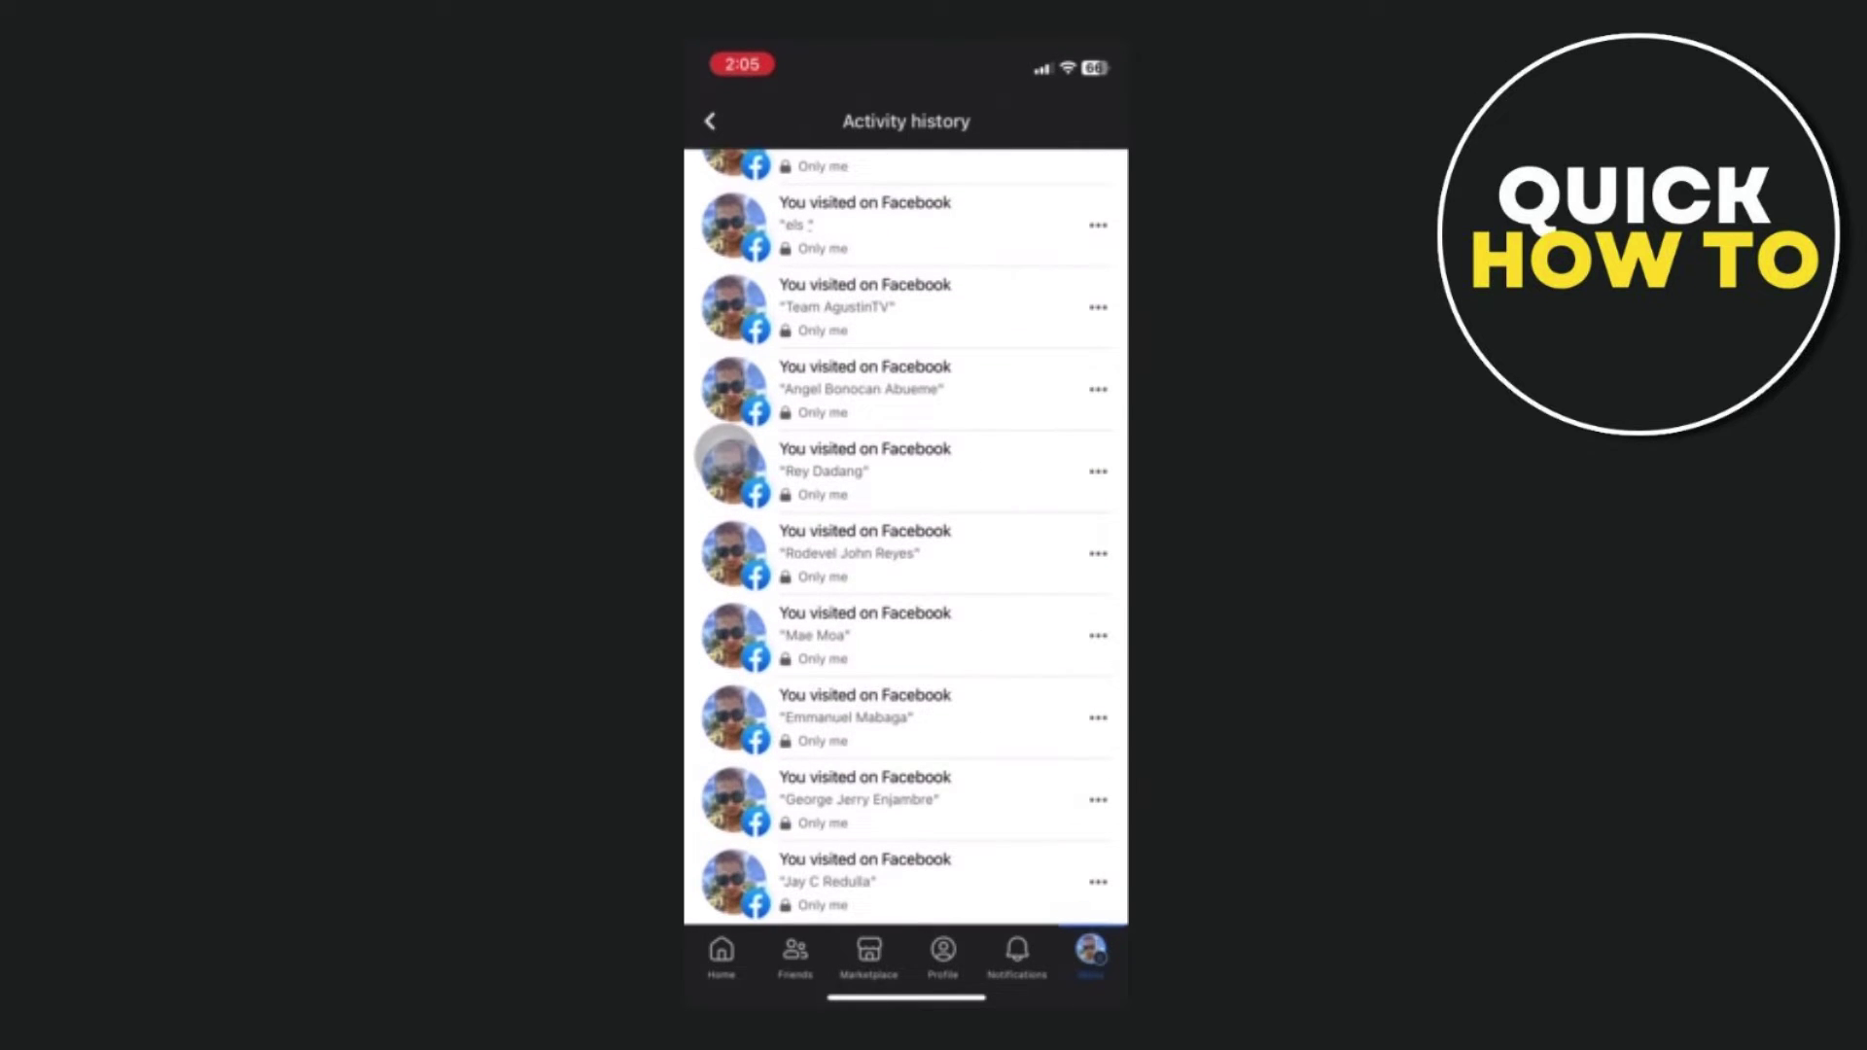
{"action": "scroll", "coordinate": [729, 457], "scroll_direction": "up", "scroll_amount": 3}
{"action": "scroll", "coordinate": [729, 457], "scroll_direction": "down", "scroll_amount": 3}
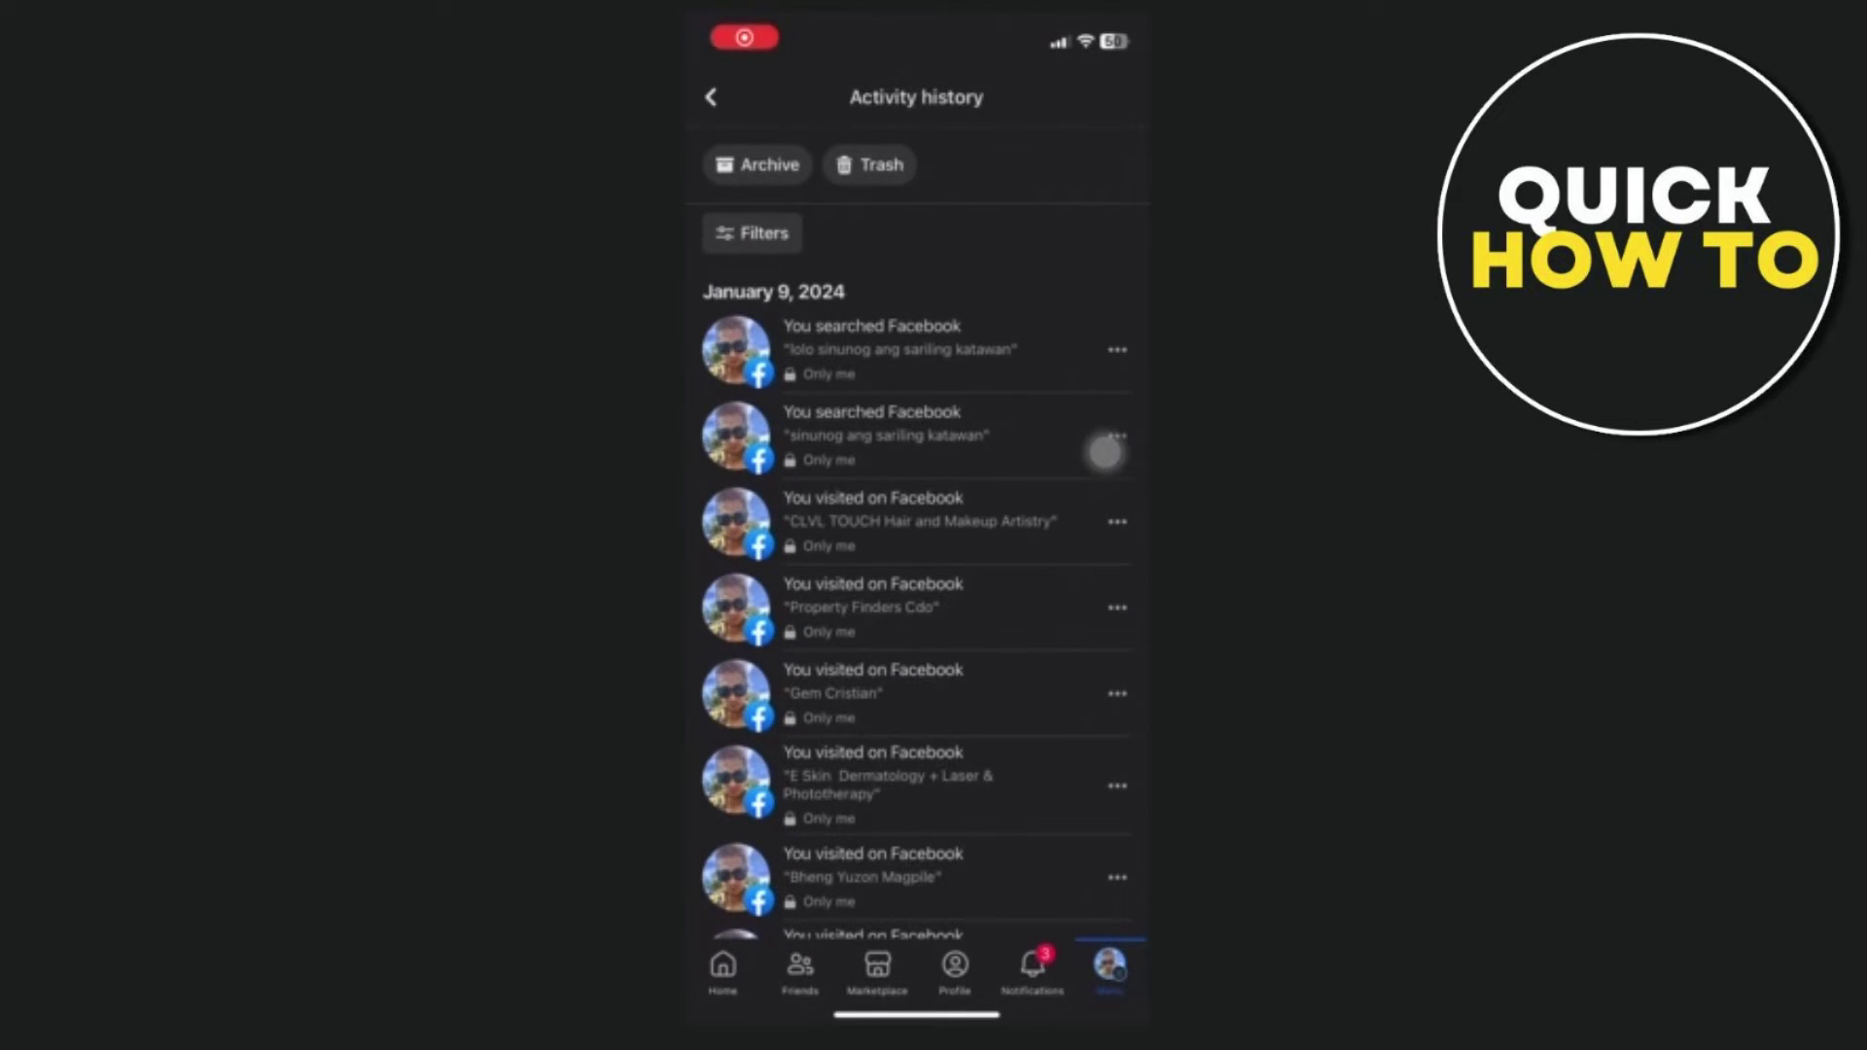
{"action": "left_click", "coordinate": [1104, 453]}
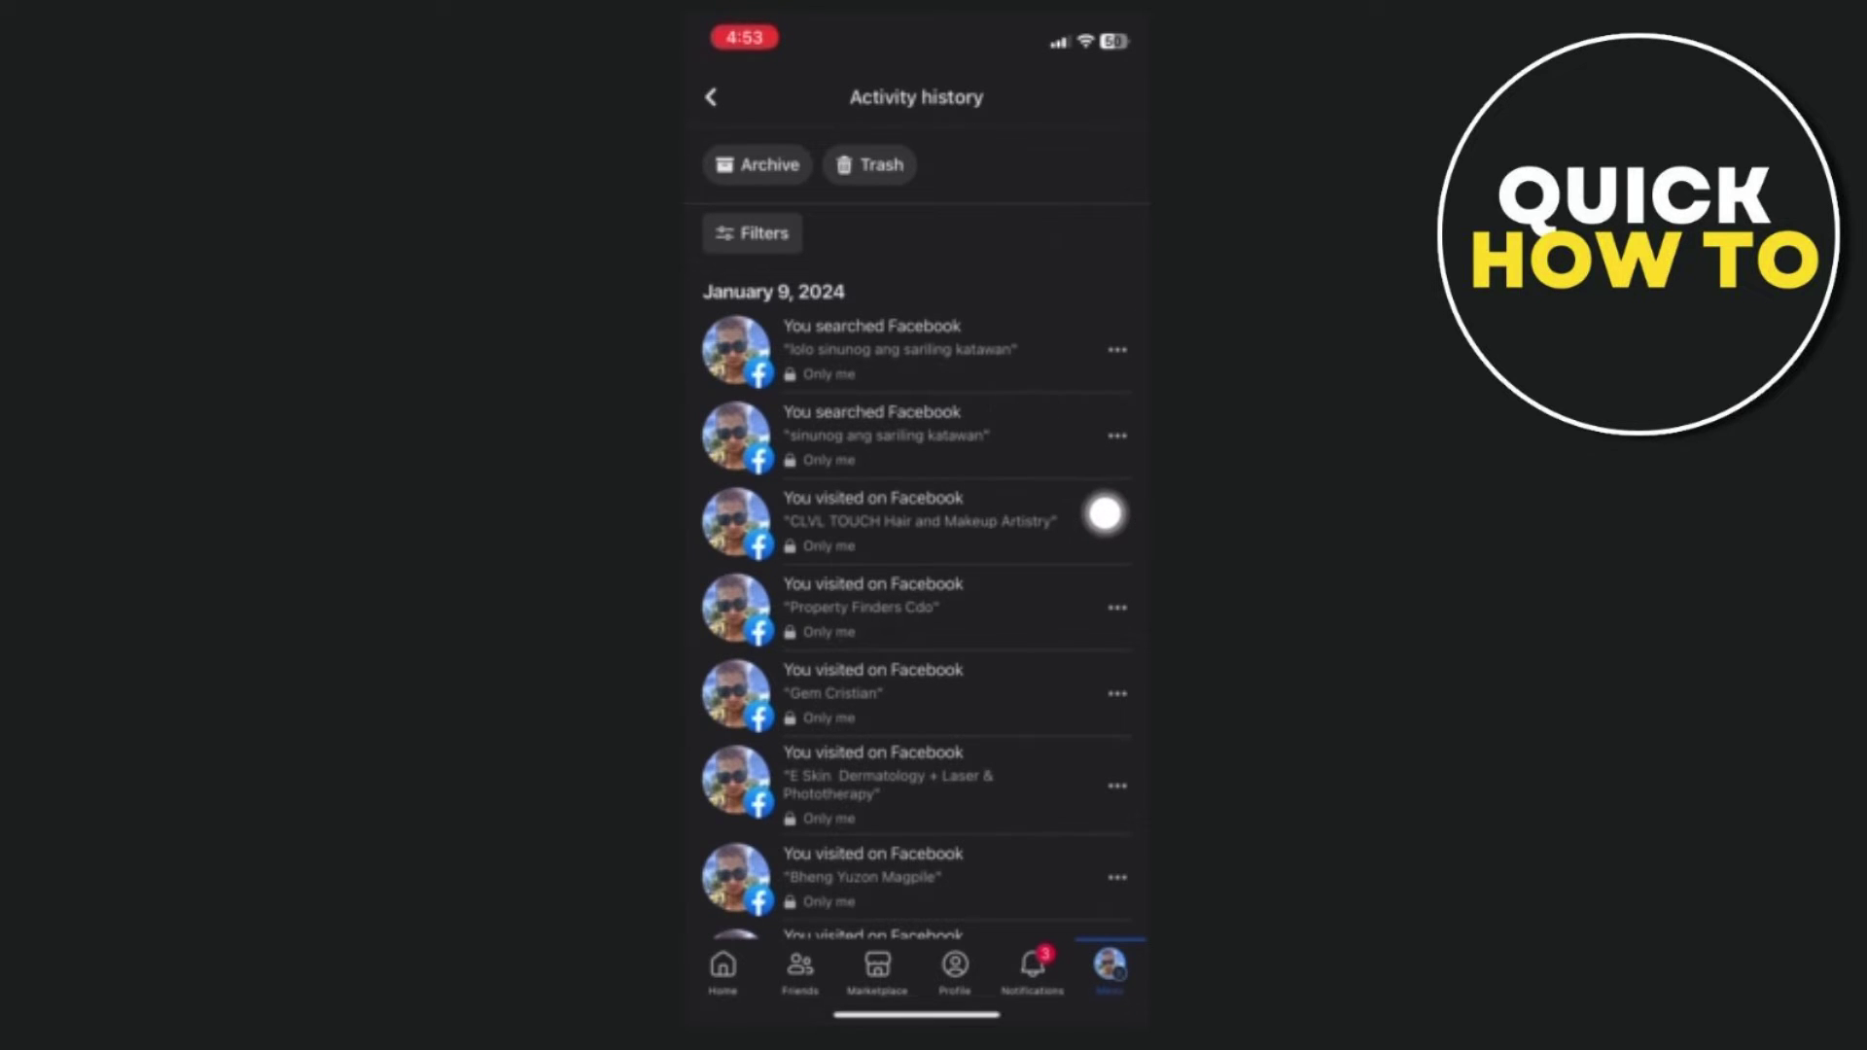
{"action": "left_click", "coordinate": [1105, 512]}
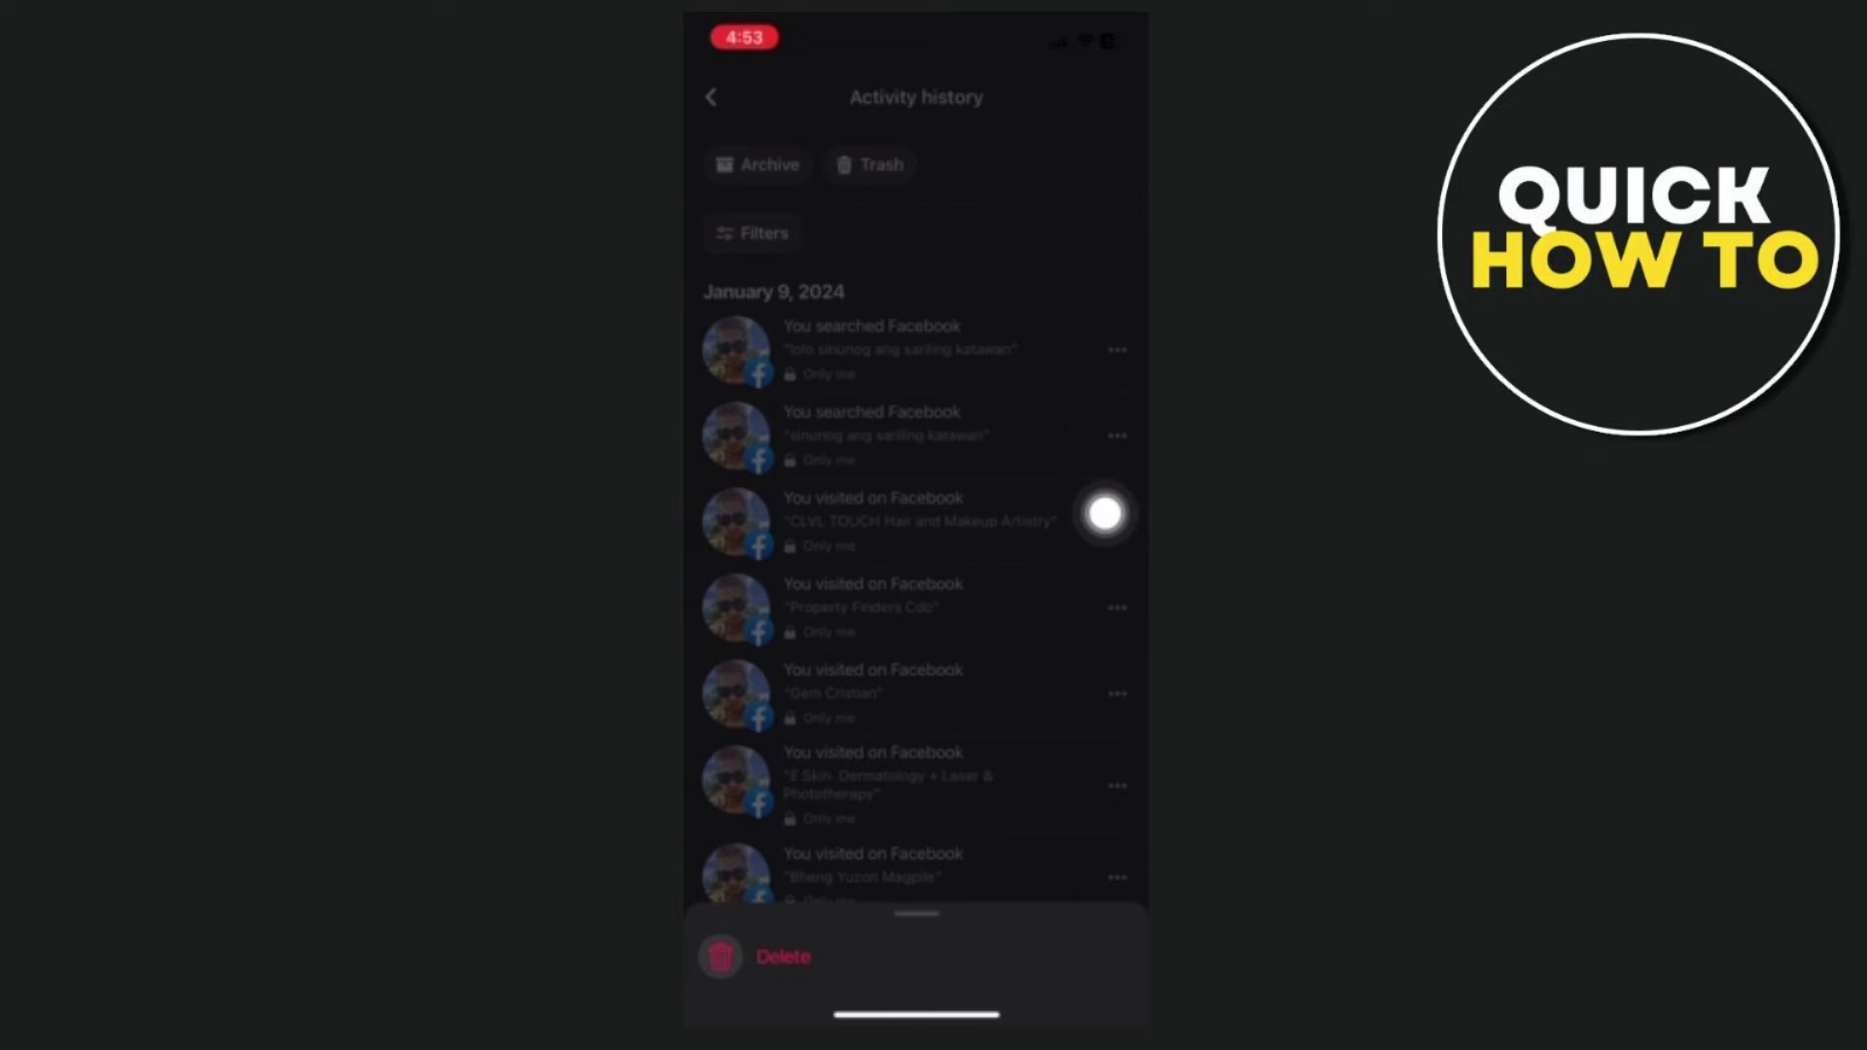
{"action": "left_click", "coordinate": [1105, 512]}
{"action": "left_click", "coordinate": [1105, 513]}
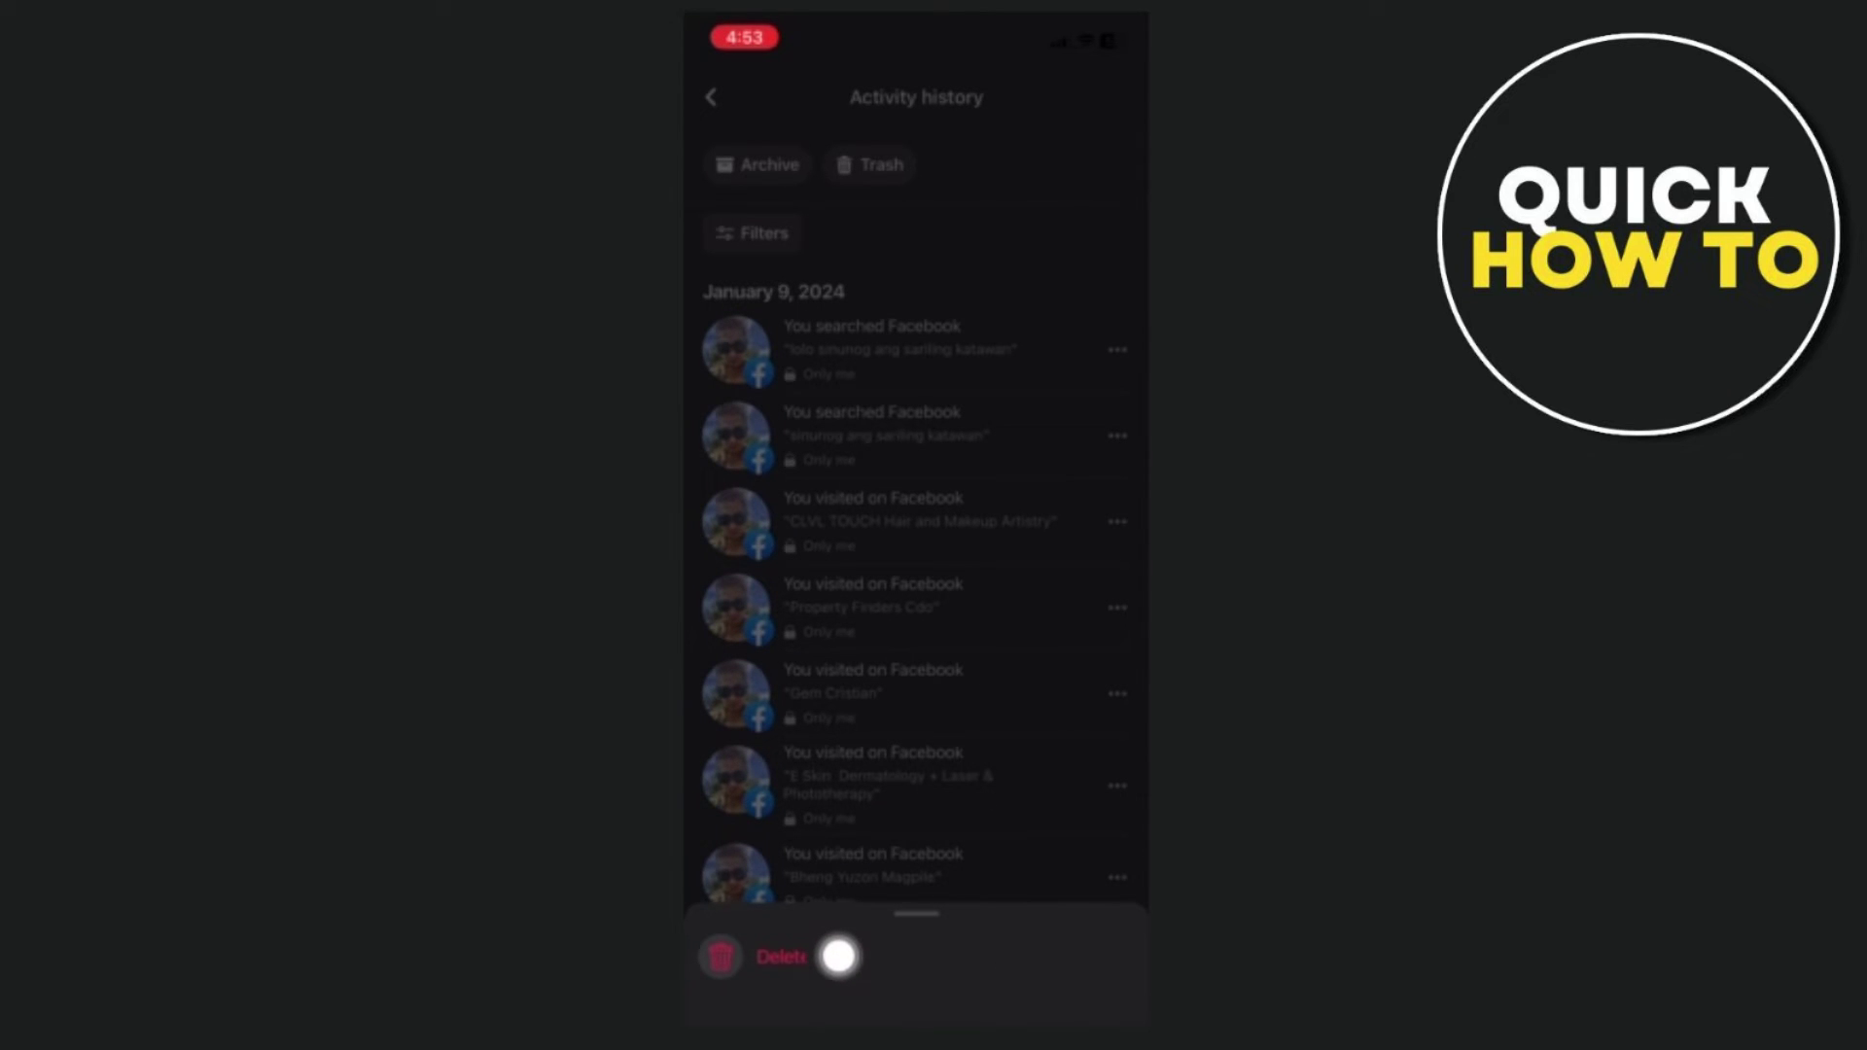
{"action": "left_click", "coordinate": [726, 903]}
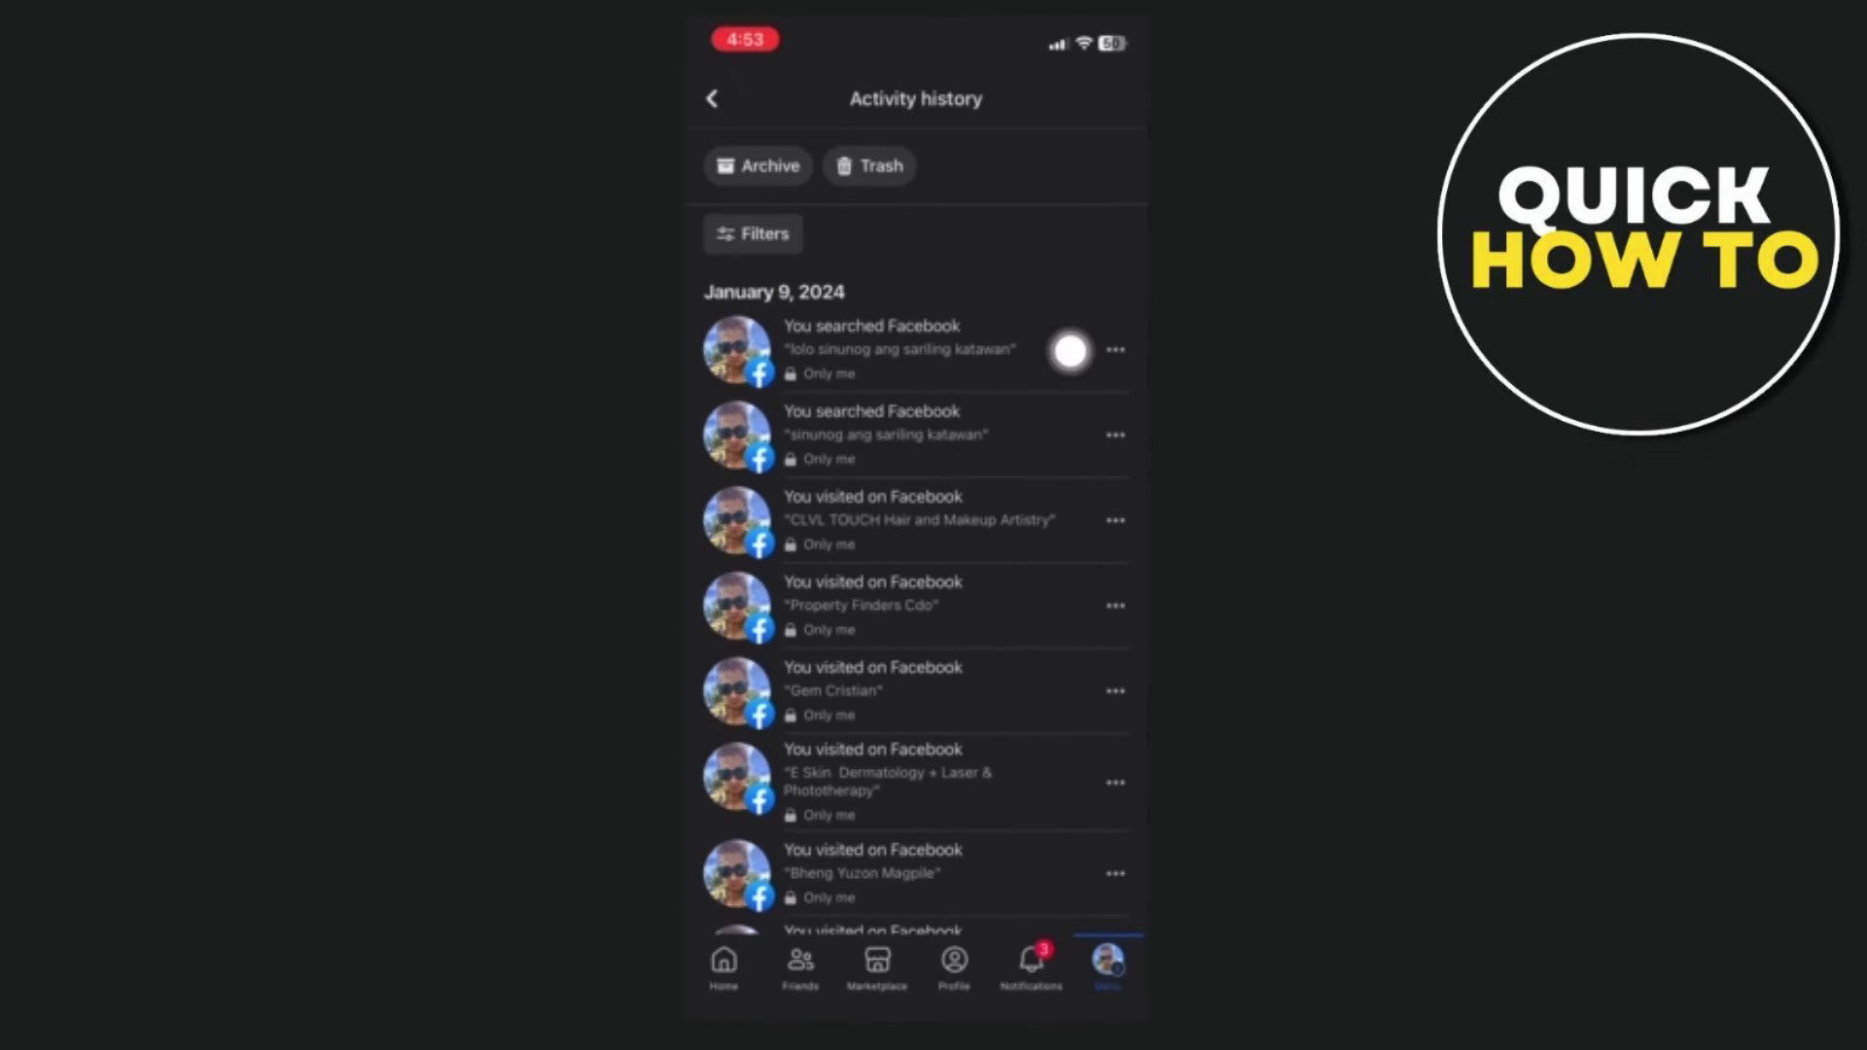
{"action": "left_click", "coordinate": [1103, 512]}
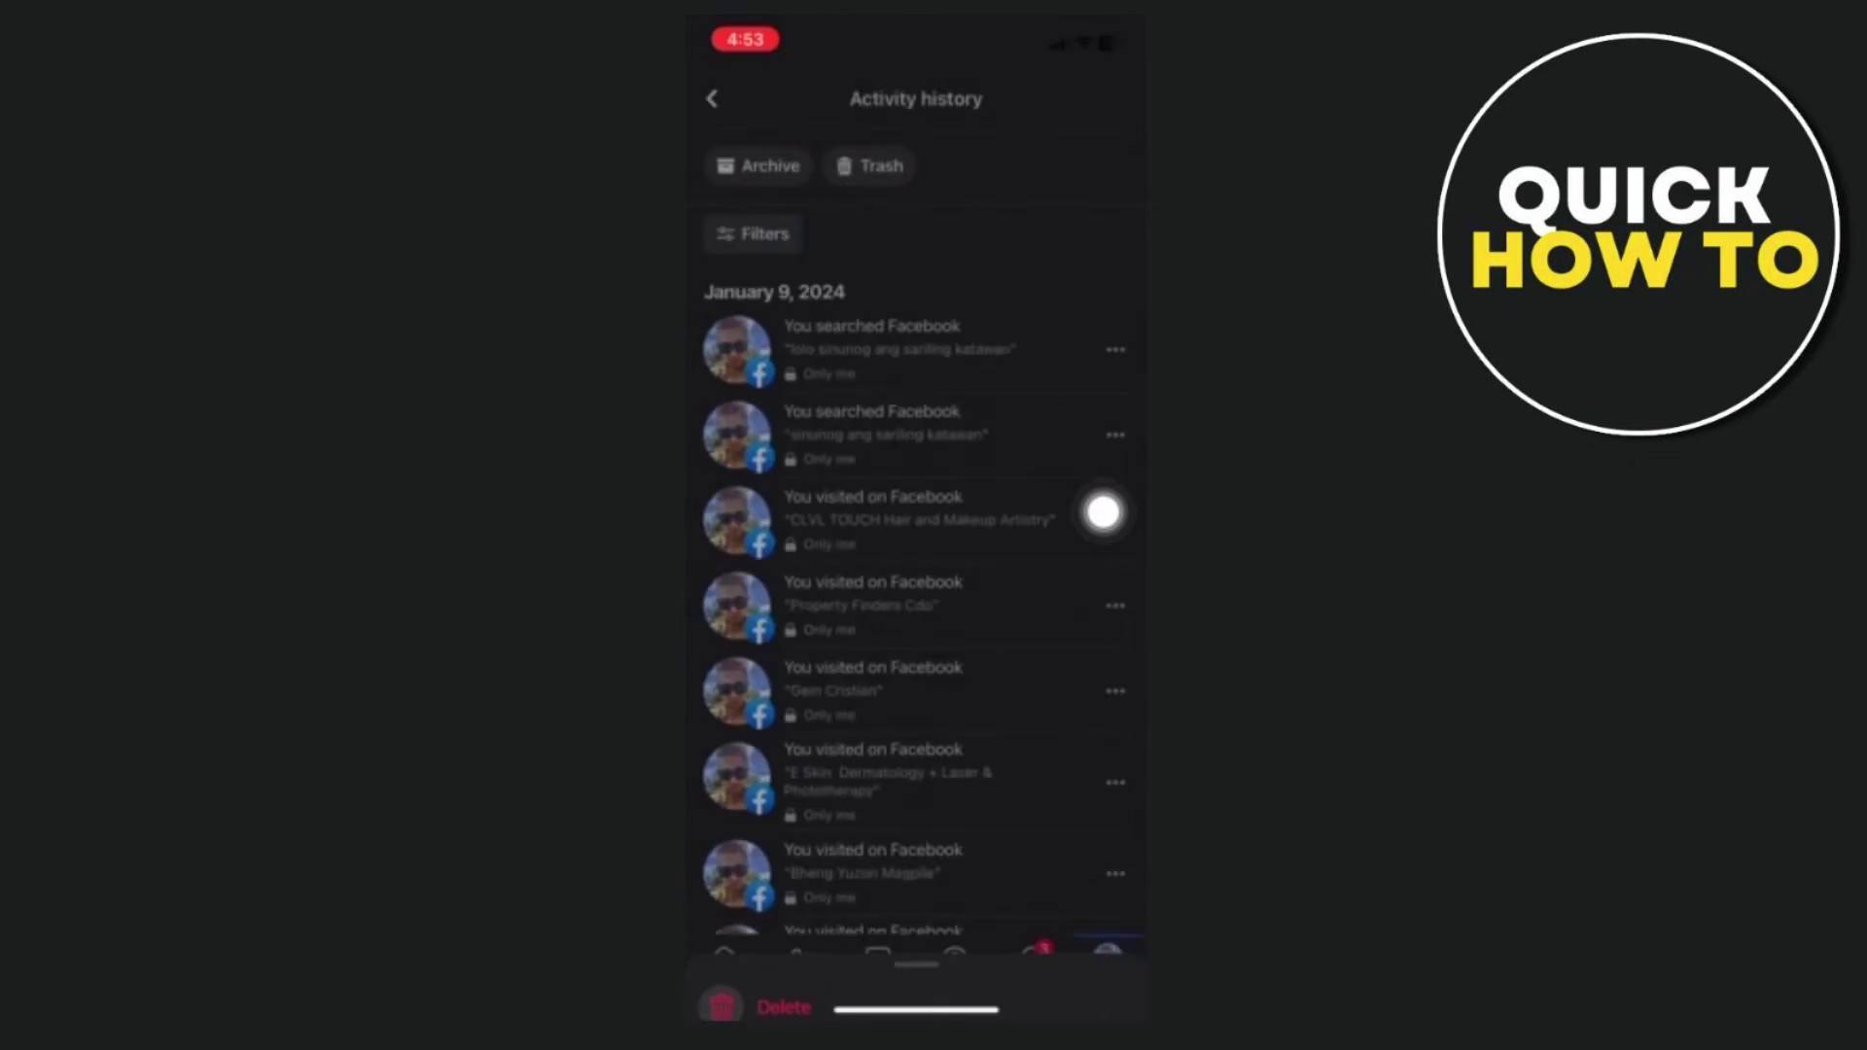
{"action": "left_click", "coordinate": [729, 249]}
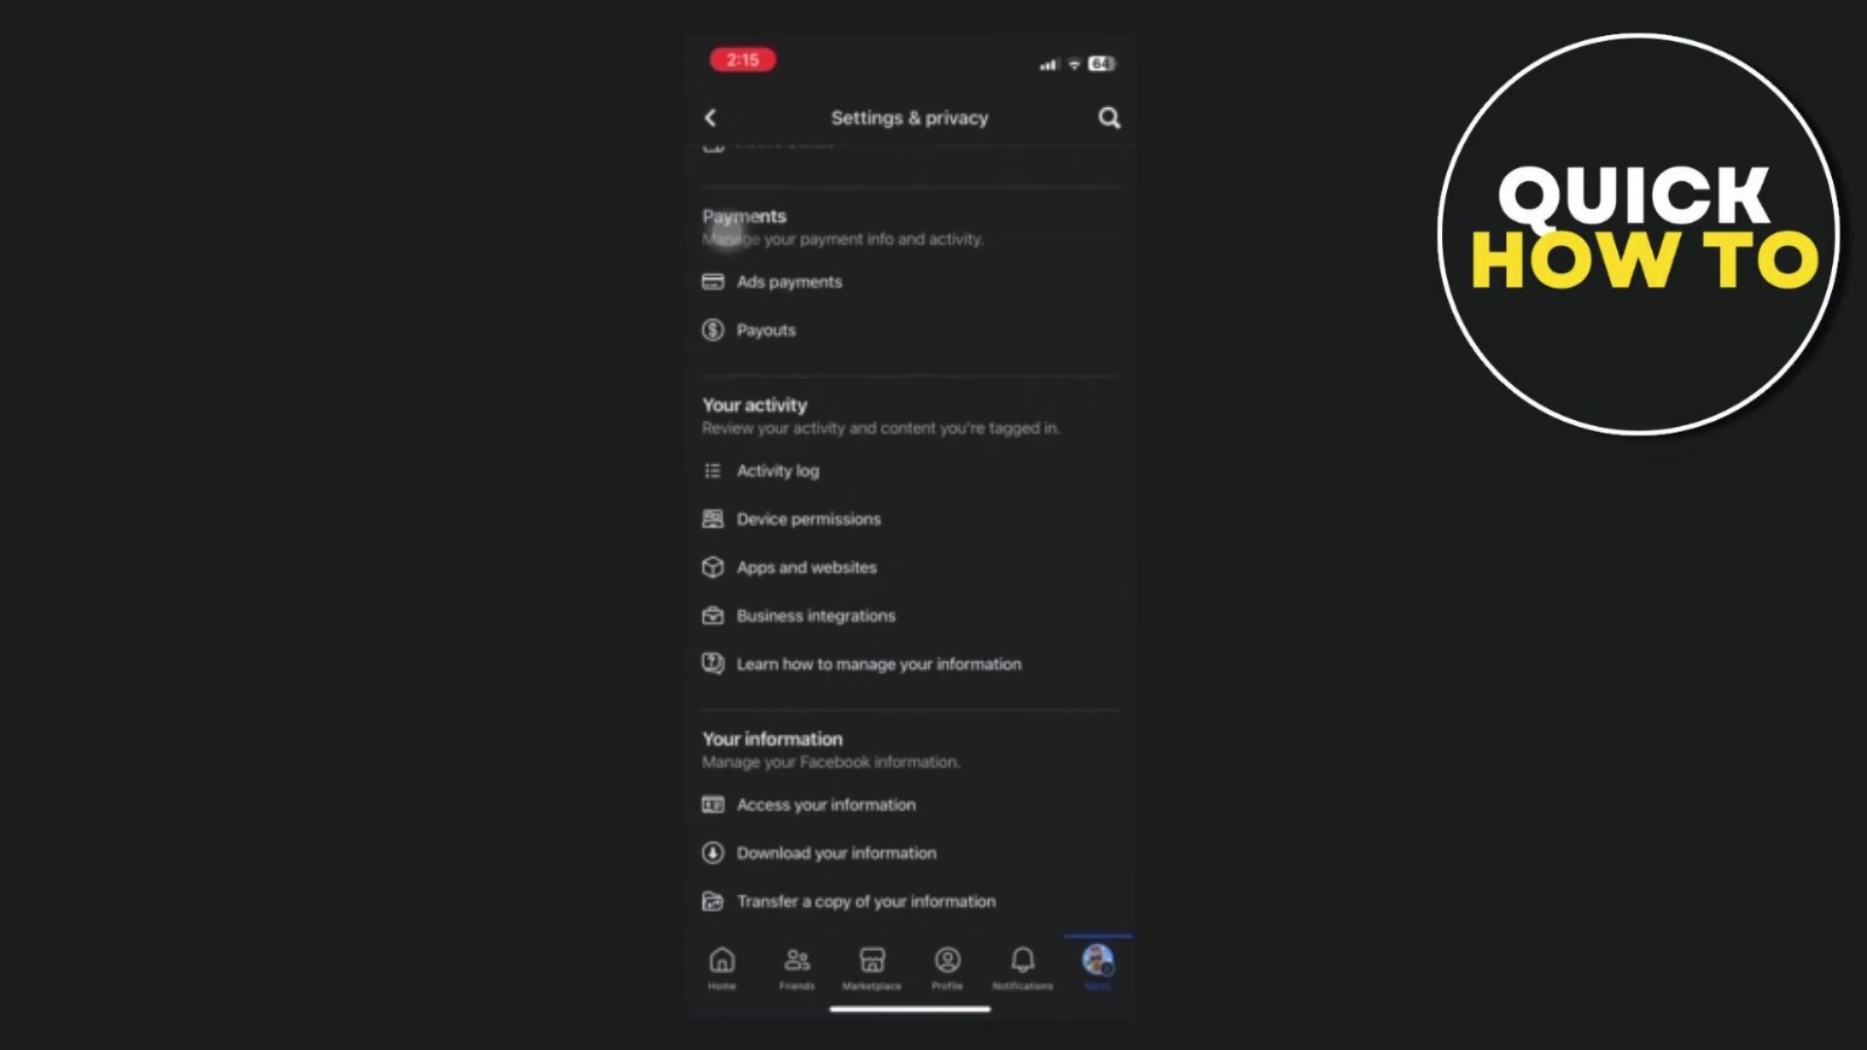
{"action": "scroll", "coordinate": [726, 234], "scroll_direction": "up", "scroll_amount": 5}
{"action": "scroll", "coordinate": [724, 233], "scroll_direction": "up", "scroll_amount": 3}
{"action": "scroll", "coordinate": [724, 234], "scroll_direction": "up", "scroll_amount": 3}
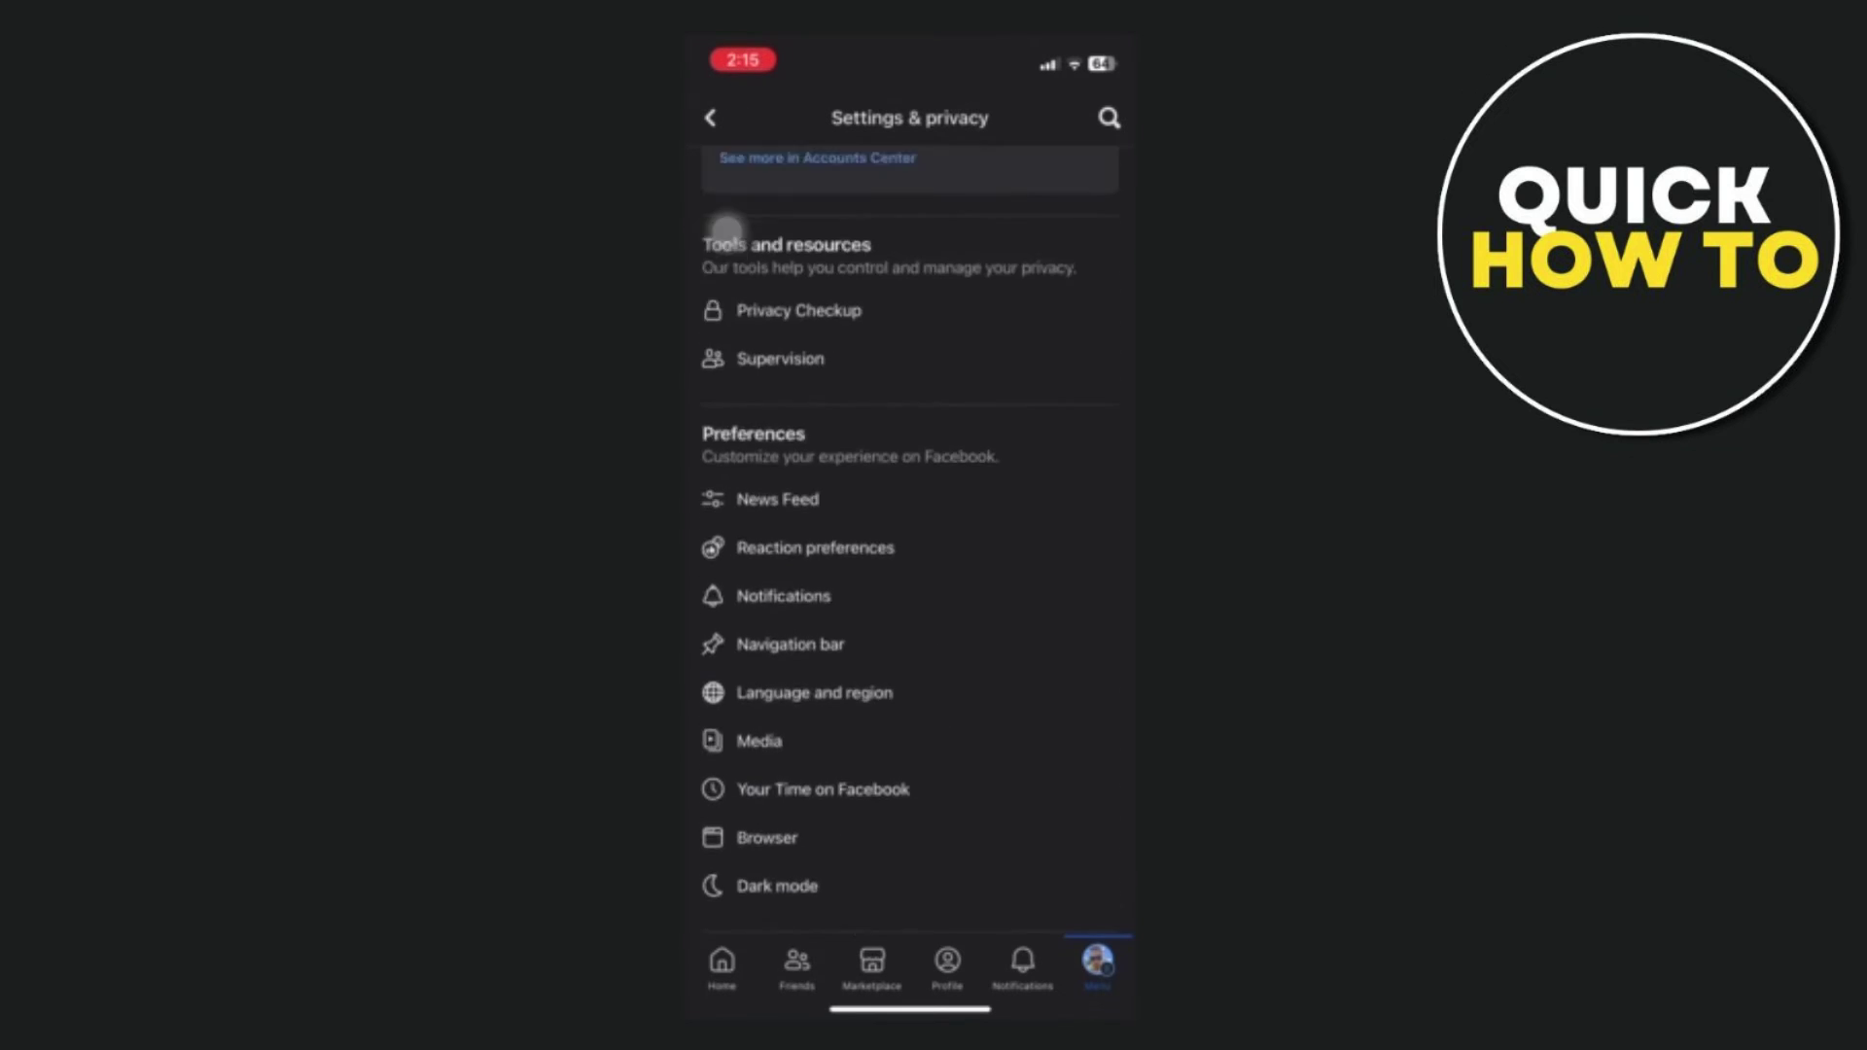
{"action": "scroll", "coordinate": [725, 234], "scroll_direction": "up", "scroll_amount": 2}
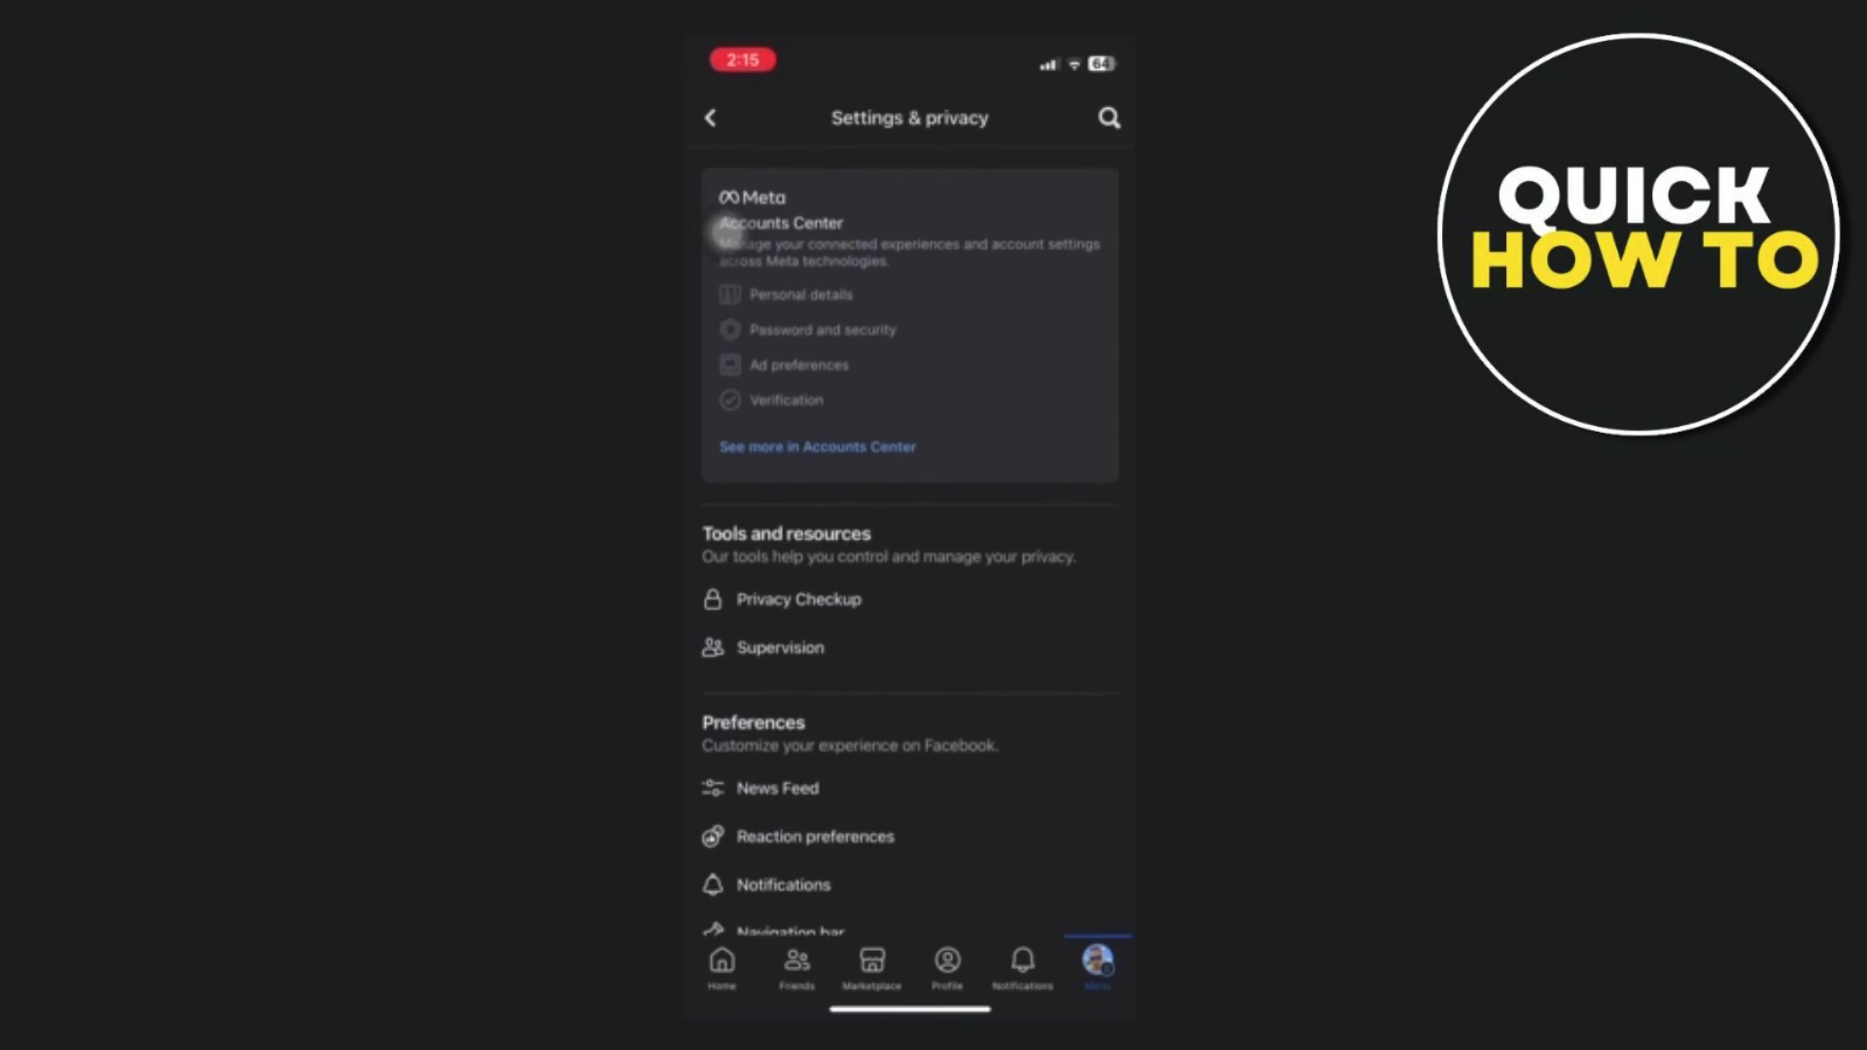
Step: Open Meta's Accounts Center from Facebook's Settings & privacy page
{"action": "left_click", "coordinate": [726, 429]}
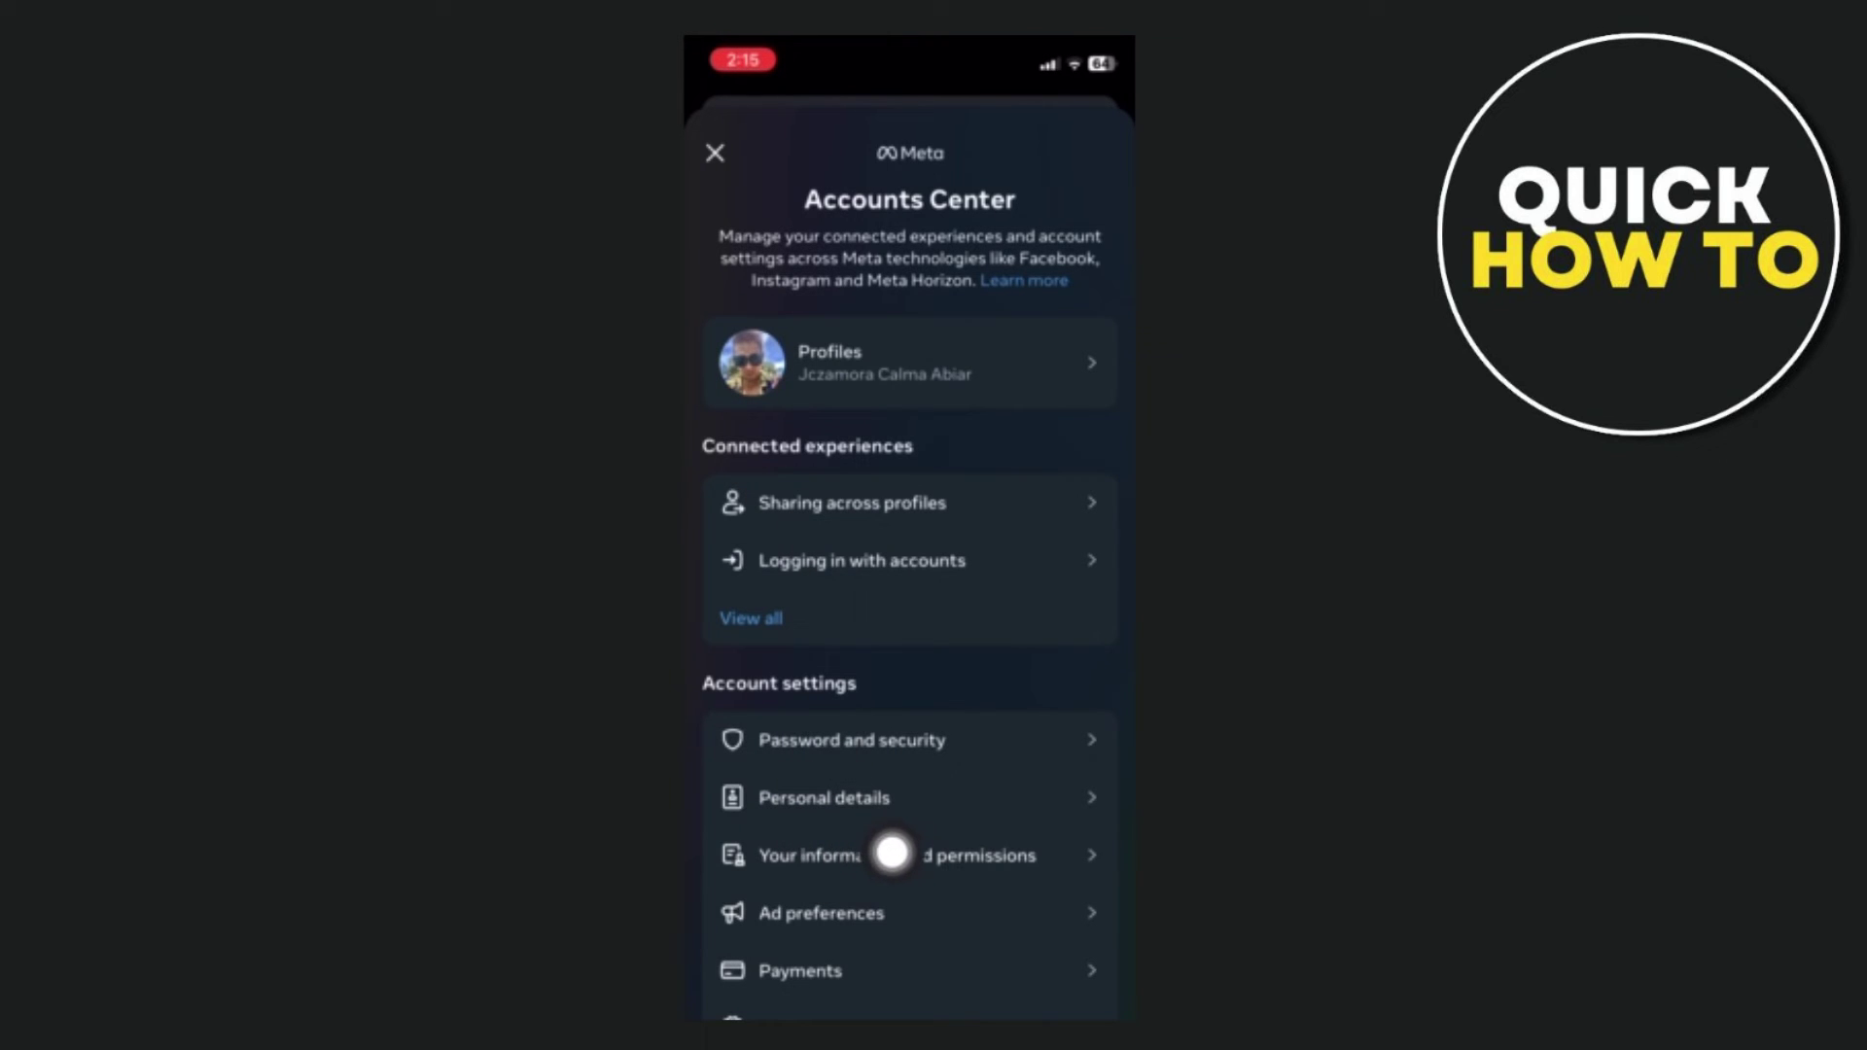
Step: Go to Your information and permissions, then Your activity off Meta technologies
{"action": "left_click", "coordinate": [730, 861]}
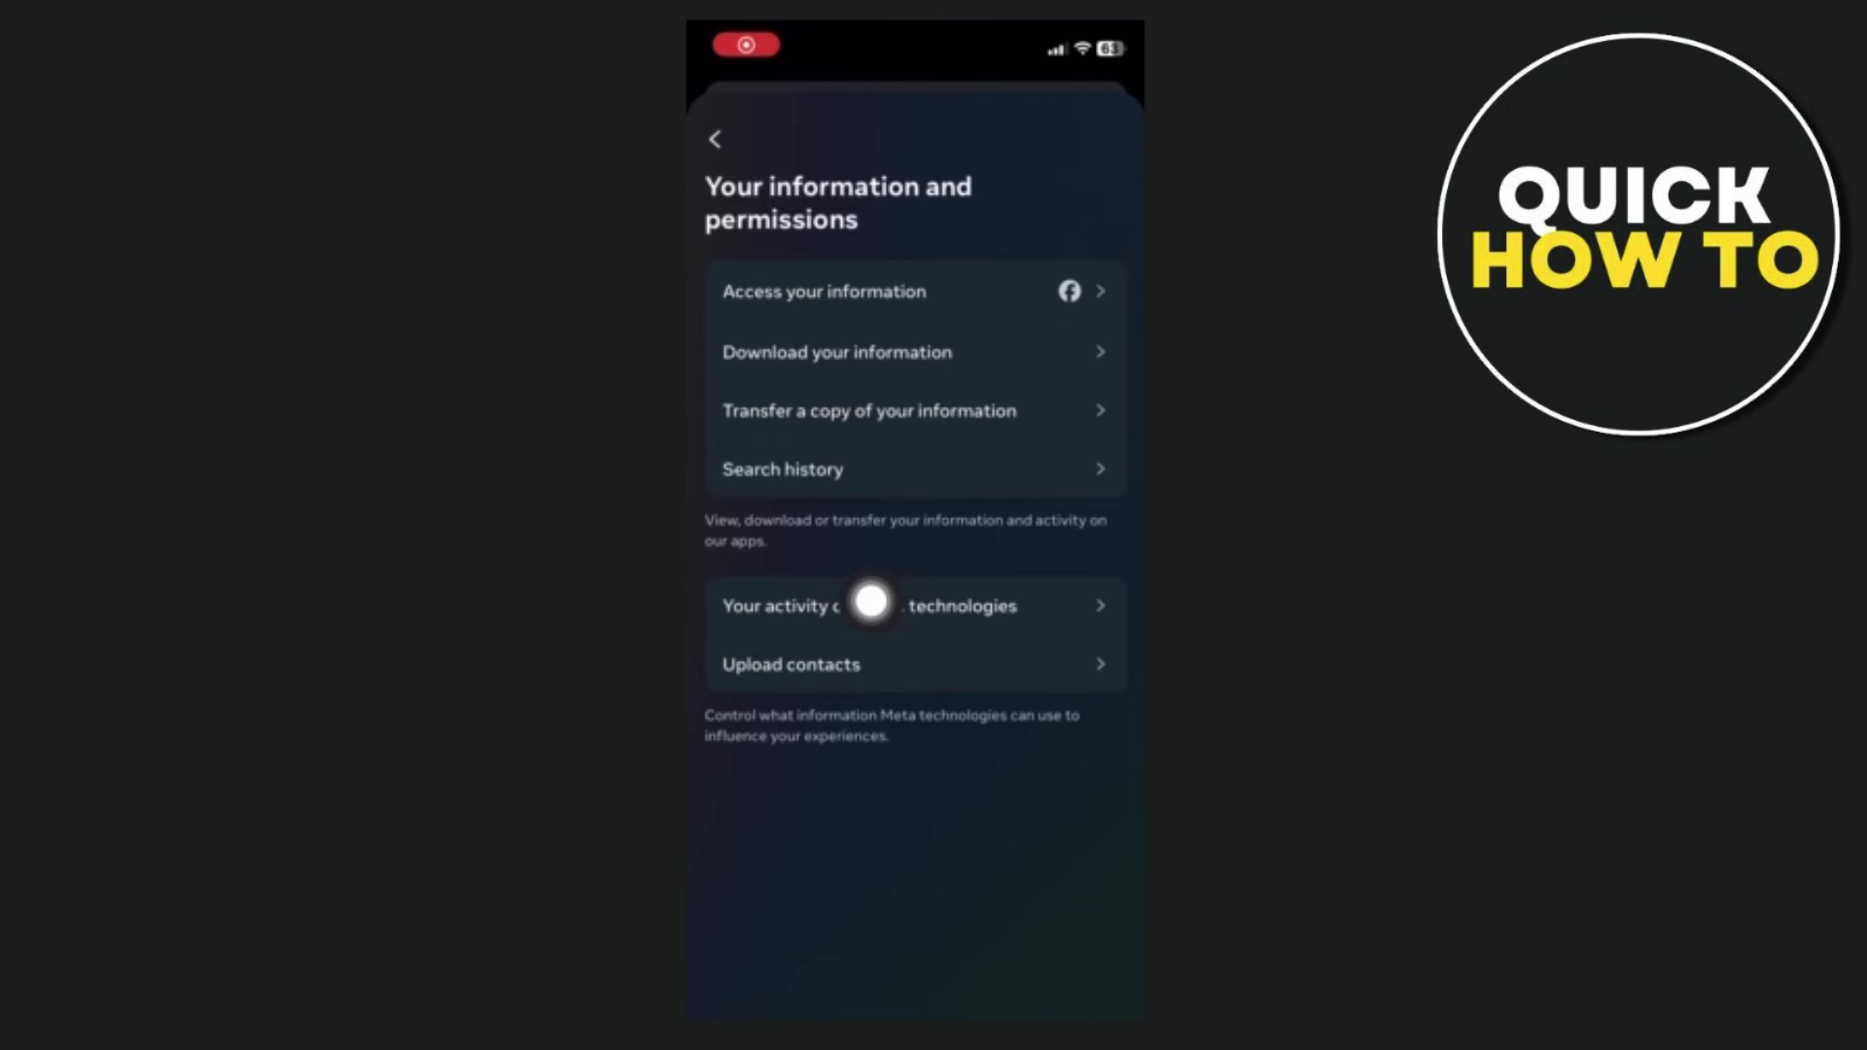
{"action": "left_click", "coordinate": [731, 616]}
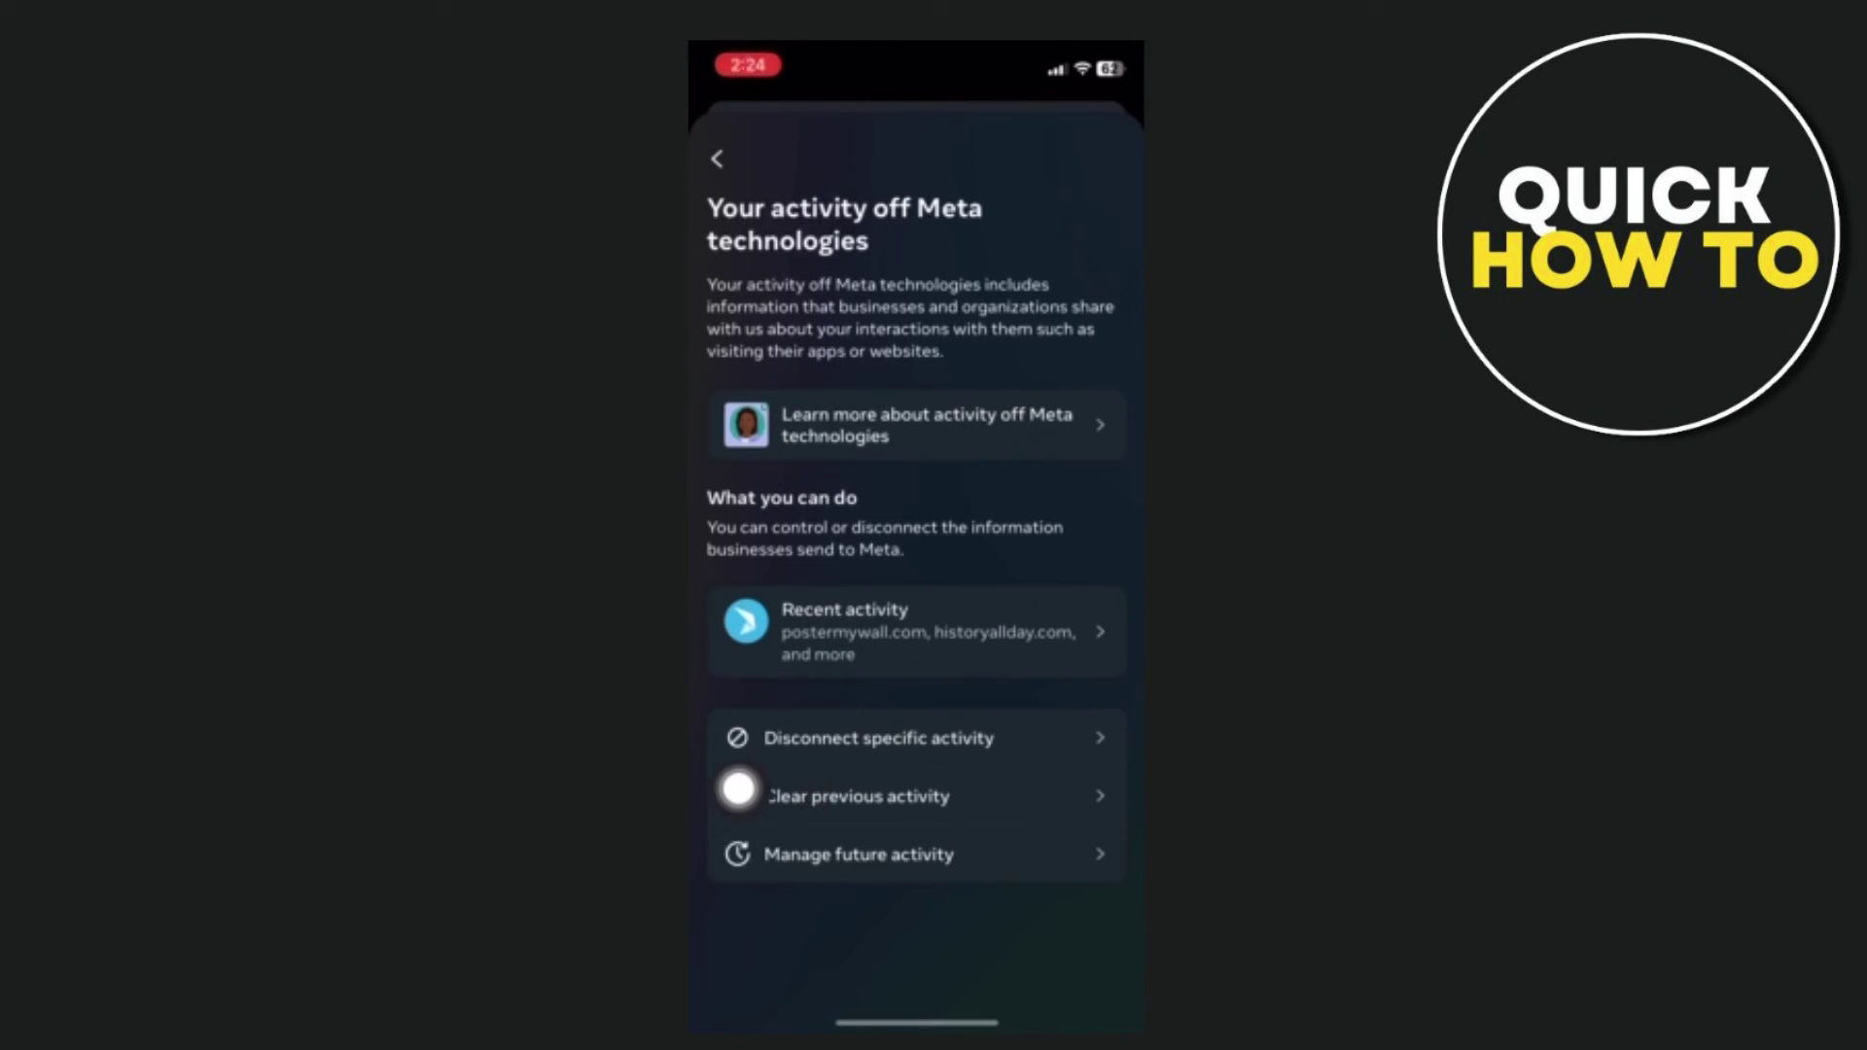
Step: Open the Clear previous activity page for the connected Facebook account
{"action": "left_click", "coordinate": [733, 787]}
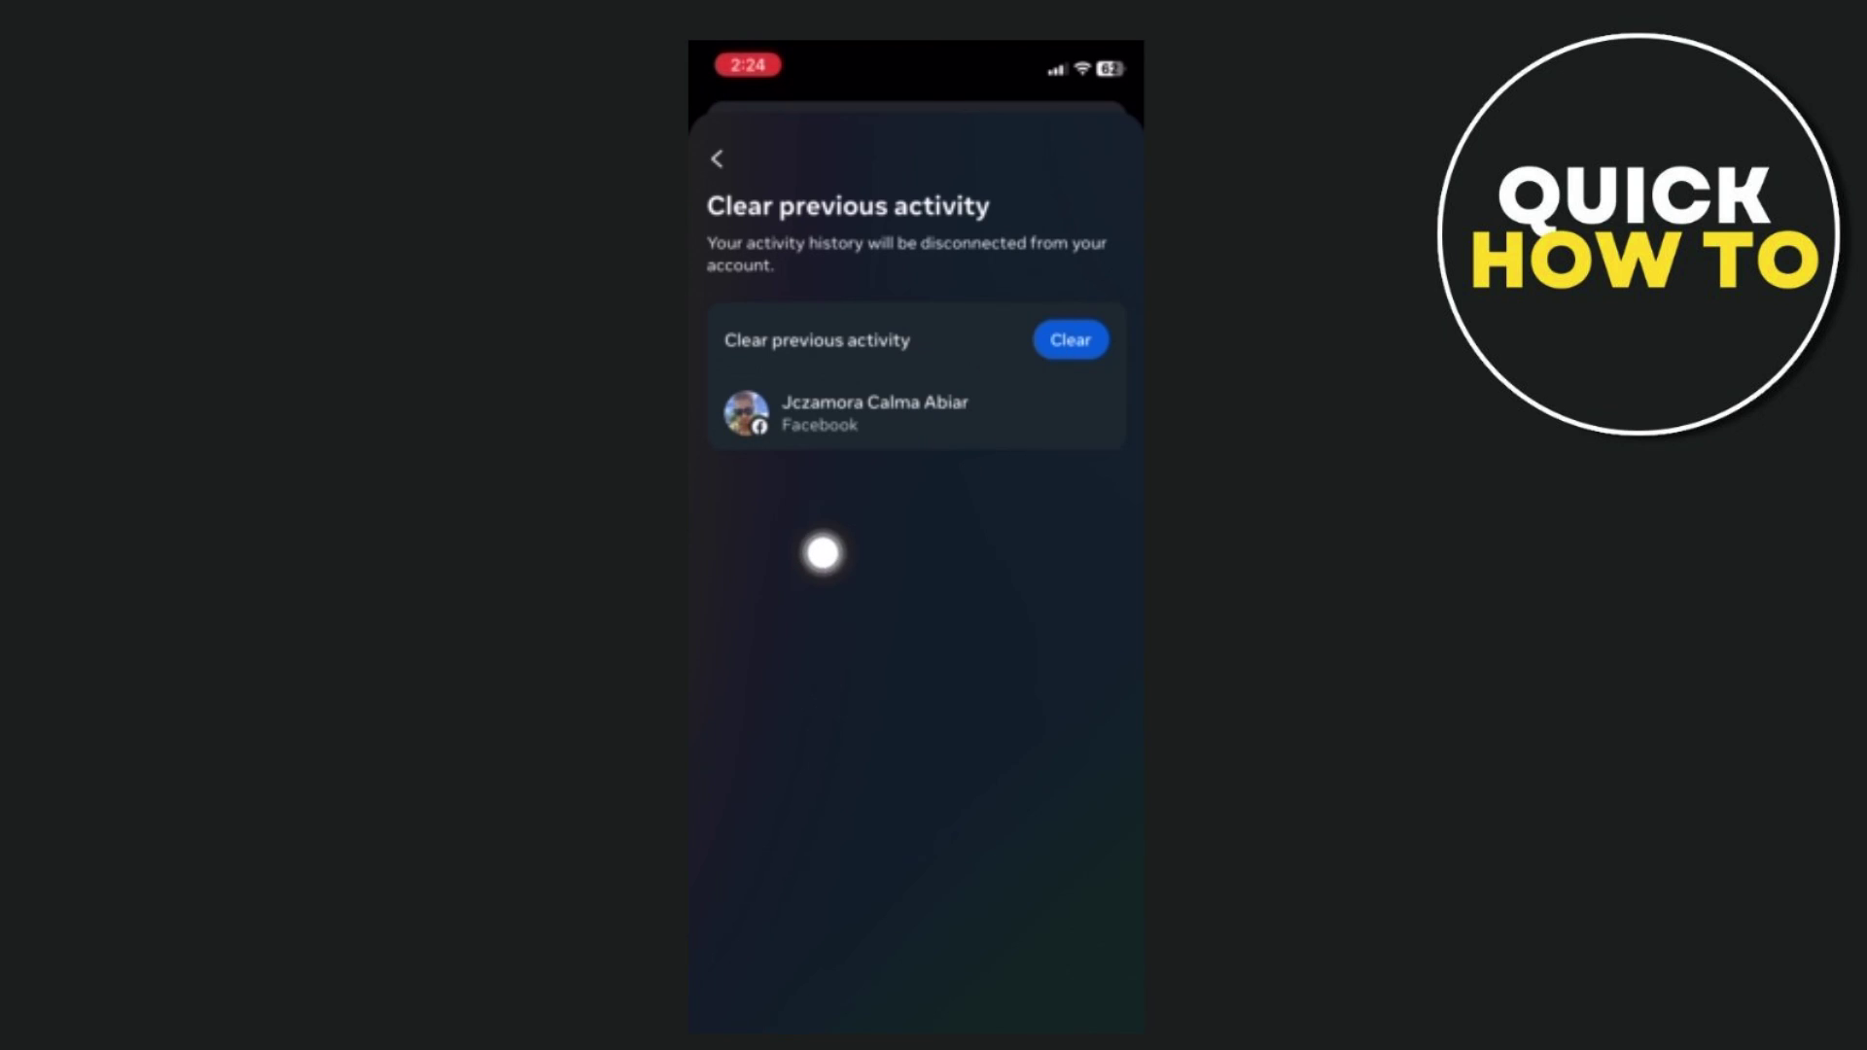
Step: Choose Clear to bring up the What you should know notice about off-Meta history
{"action": "left_click", "coordinate": [1070, 339]}
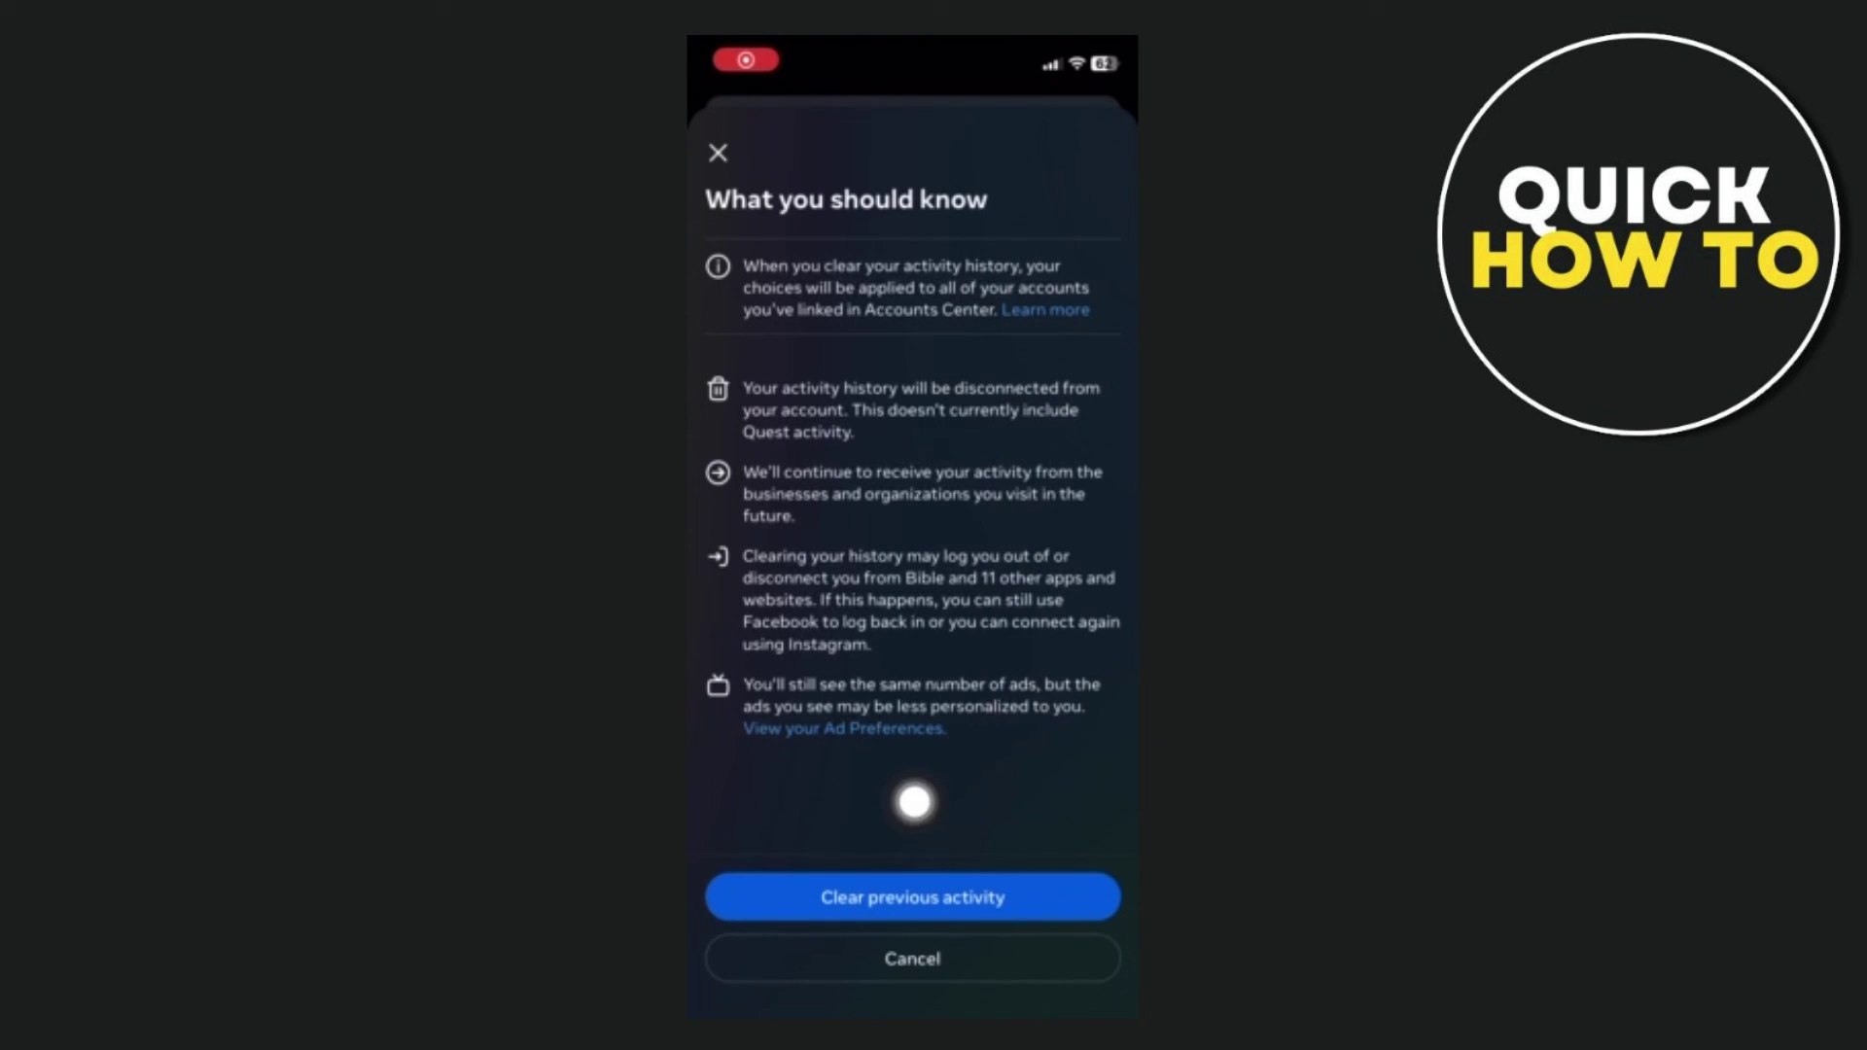